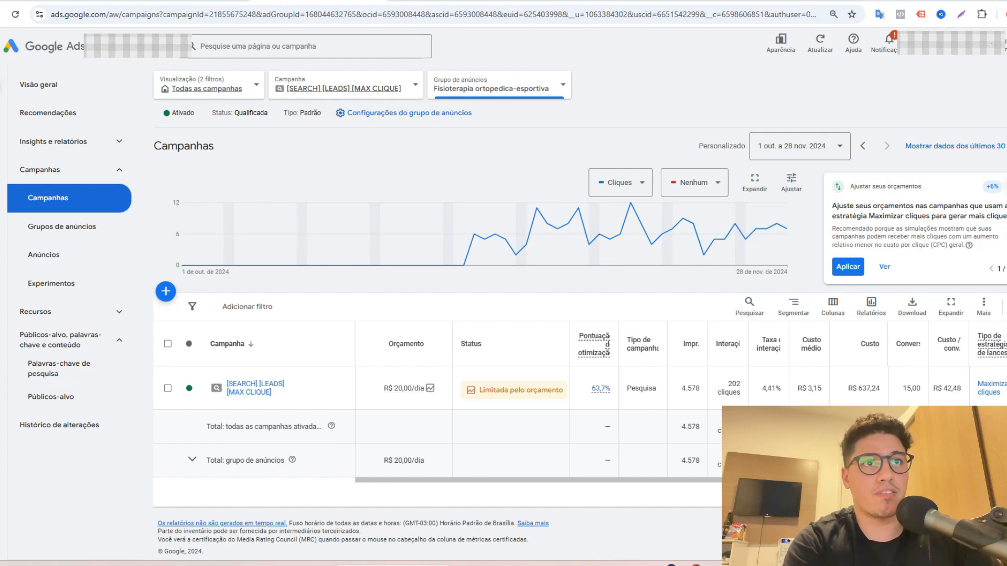
Dismiss the recommendation cards about budgets, automatic assets and adding images to the ads
{"action": "left_click", "coordinate": [1001, 187]}
{"action": "left_click", "coordinate": [999, 190]}
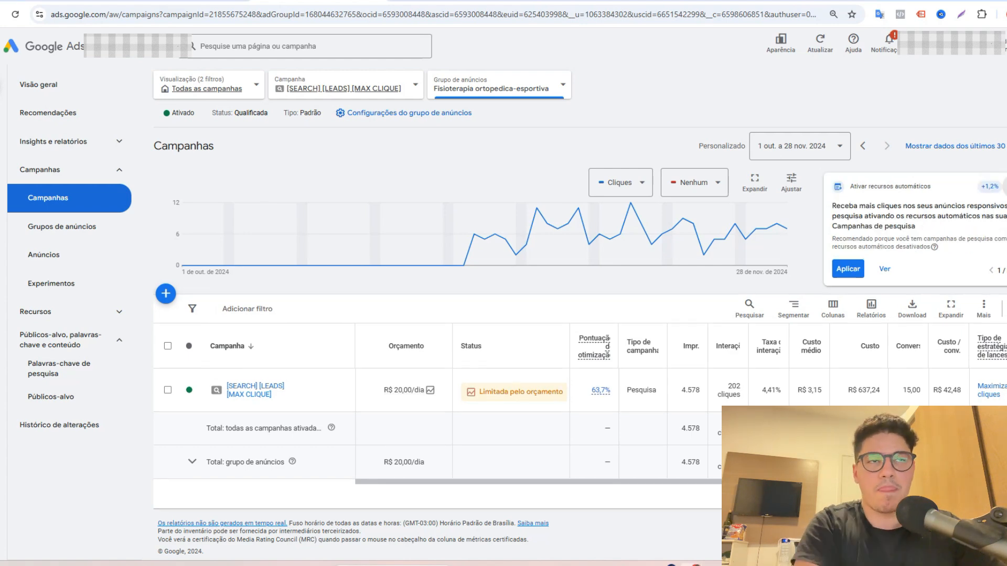
{"action": "left_click", "coordinate": [1004, 186]}
{"action": "left_click", "coordinate": [1001, 190]}
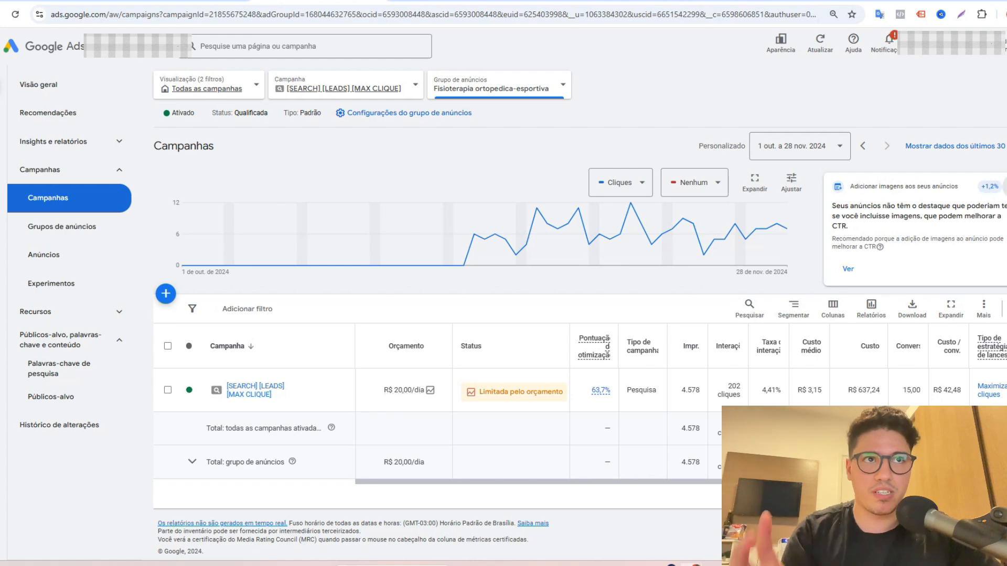
{"action": "left_click", "coordinate": [1005, 187]}
{"action": "left_click", "coordinate": [1000, 190]}
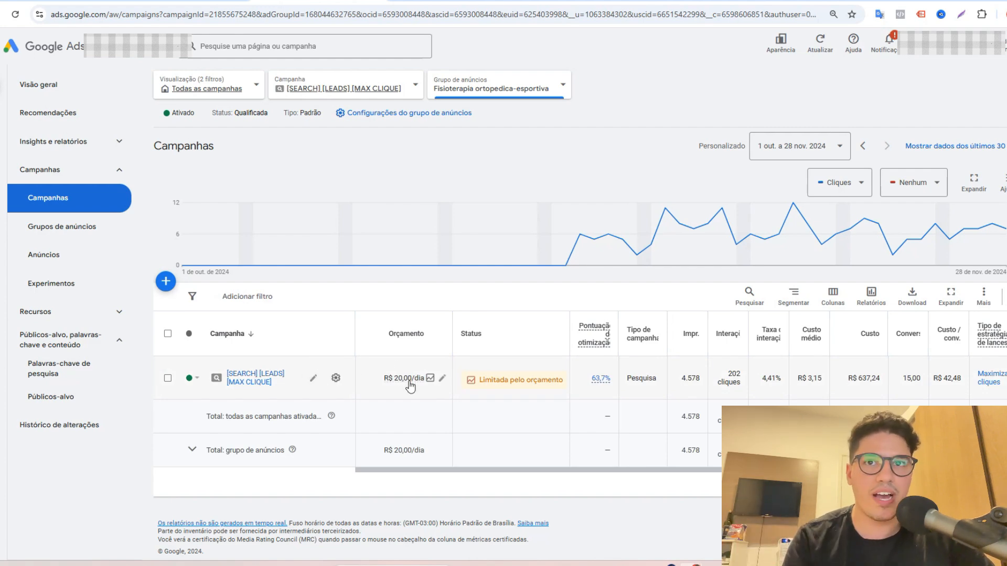
Review the daily budget, campaign type, interactions, interaction rate and average cost of the [SEARCH] [LEADS] [MAX CLIQUE] campaign
{"action": "mouse_move", "coordinate": [410, 387]}
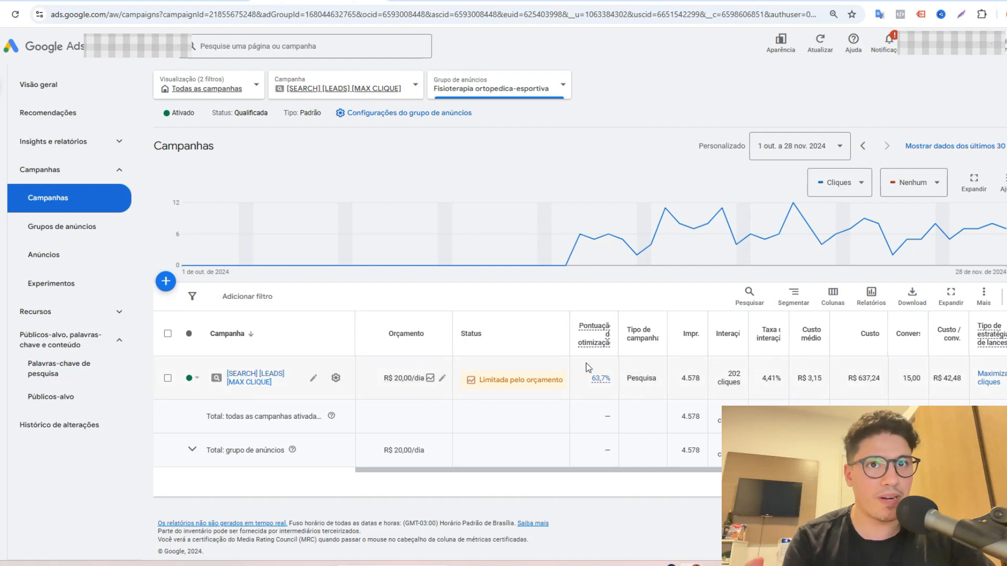
{"action": "left_click_drag", "start_coordinate": [627, 378], "coordinate": [656, 379]}
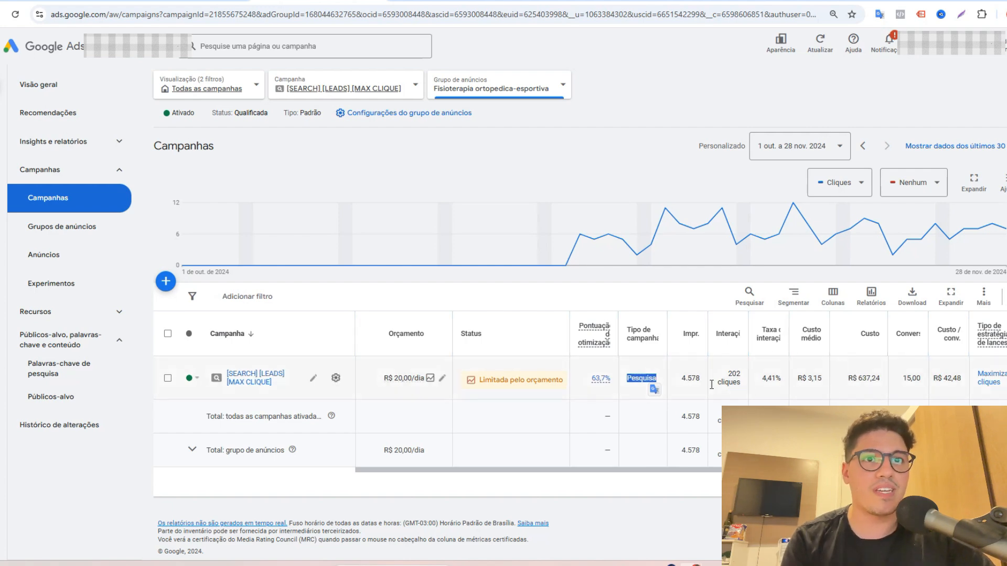
{"action": "left_click_drag", "start_coordinate": [723, 382], "coordinate": [738, 379]}
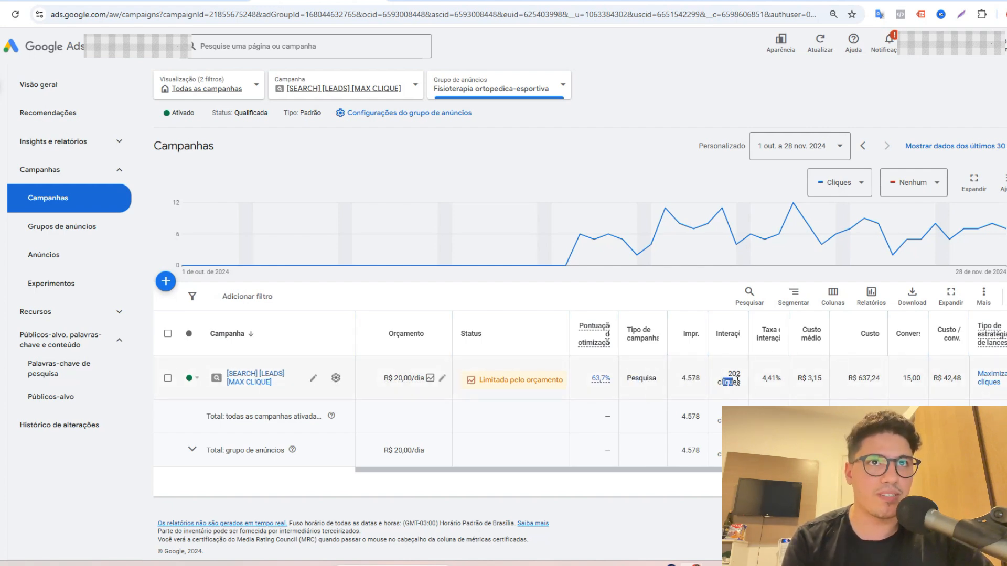
{"action": "left_click_drag", "start_coordinate": [768, 379], "coordinate": [801, 375]}
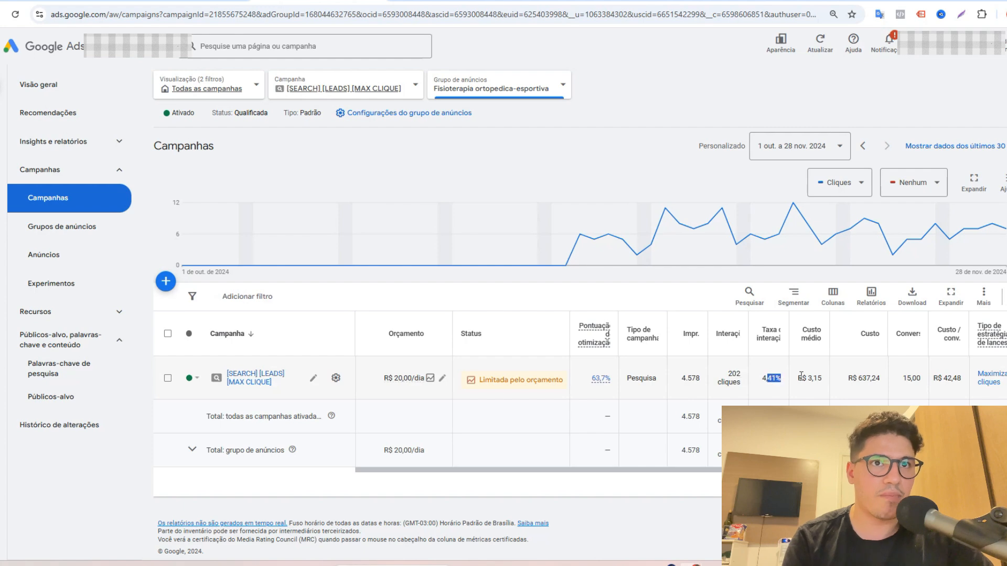
{"action": "left_click", "coordinate": [802, 375]}
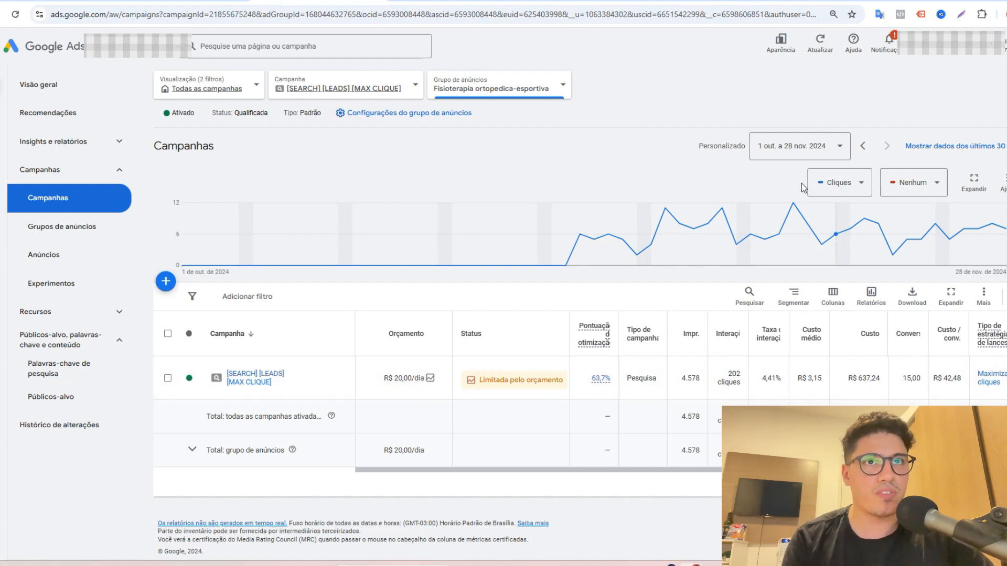
Set the campaign report's date range to 1–28 November 2024
{"action": "left_click", "coordinate": [797, 146]}
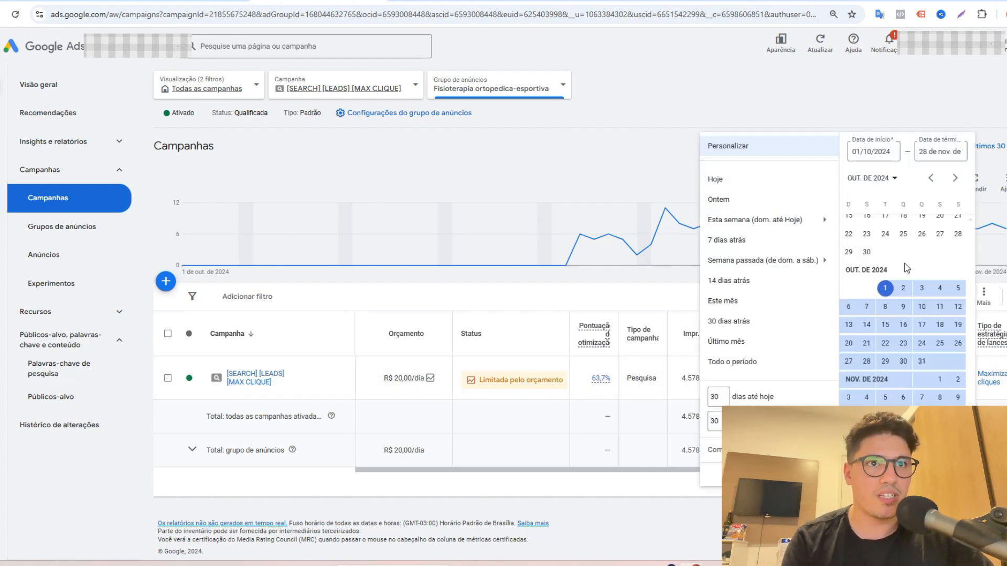
{"action": "left_click", "coordinate": [940, 379]}
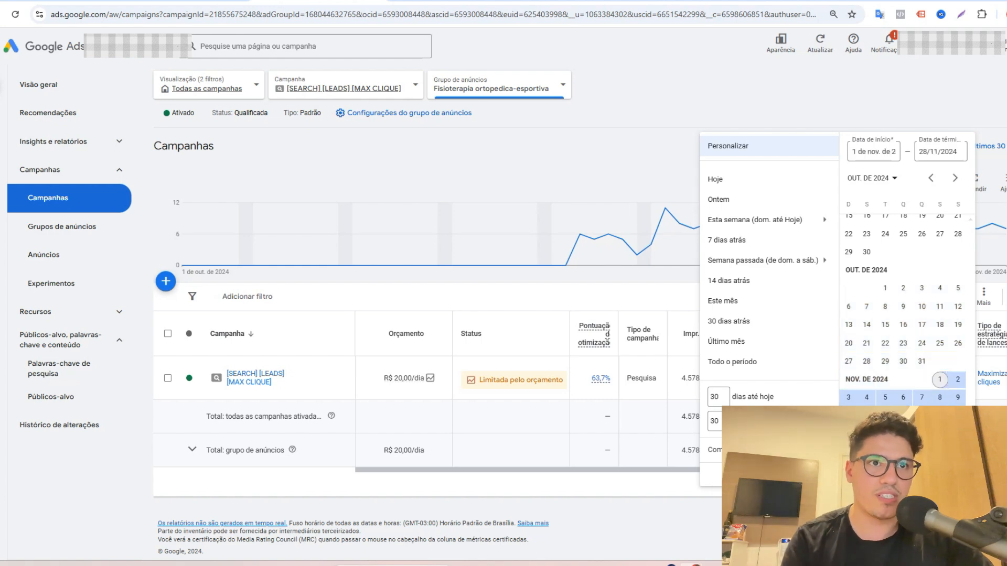
{"action": "left_click", "coordinate": [951, 475]}
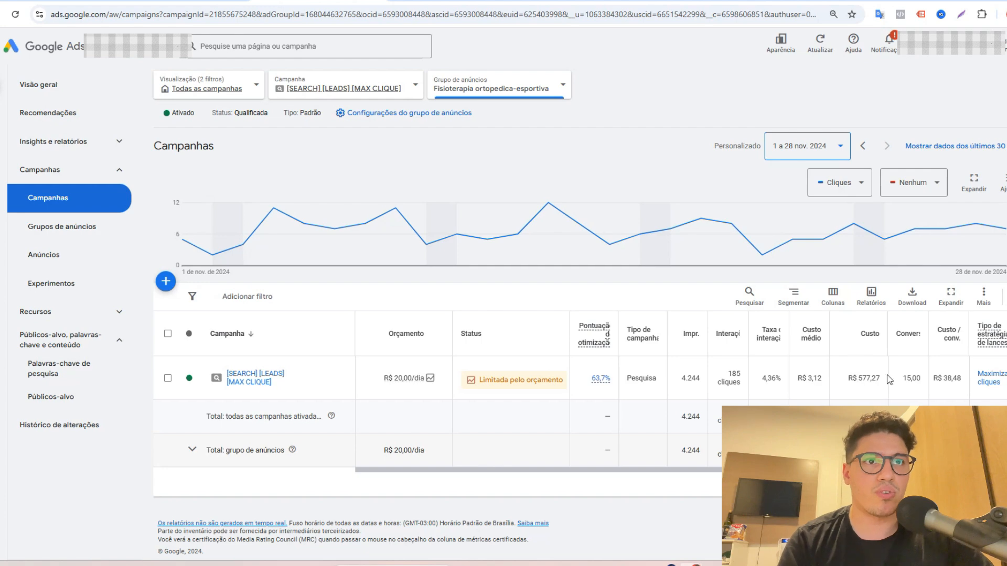
Examine the campaign's cost per conversion and number of conversions for the November period
{"action": "triple_click", "coordinate": [939, 378]}
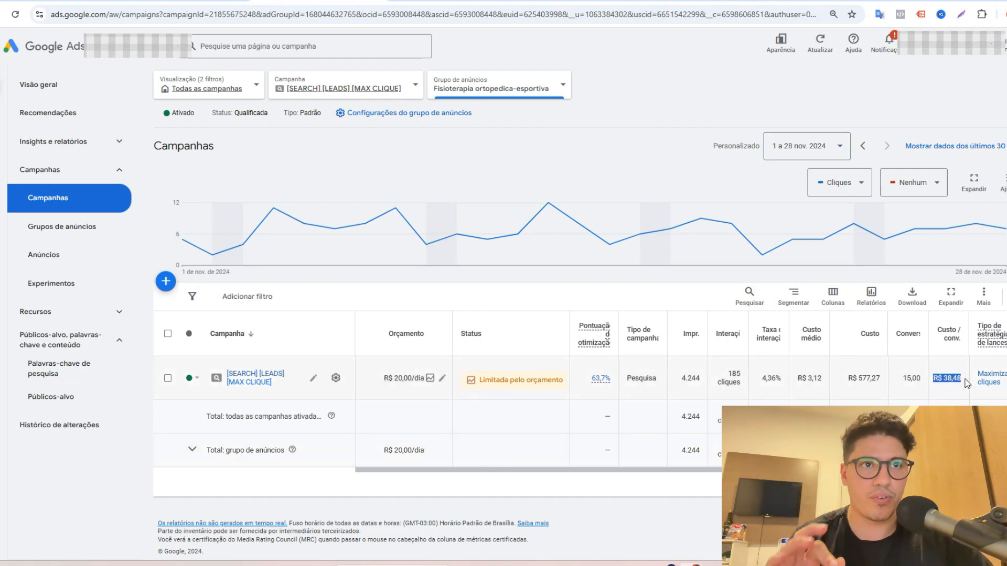
{"action": "double_click", "coordinate": [912, 378]}
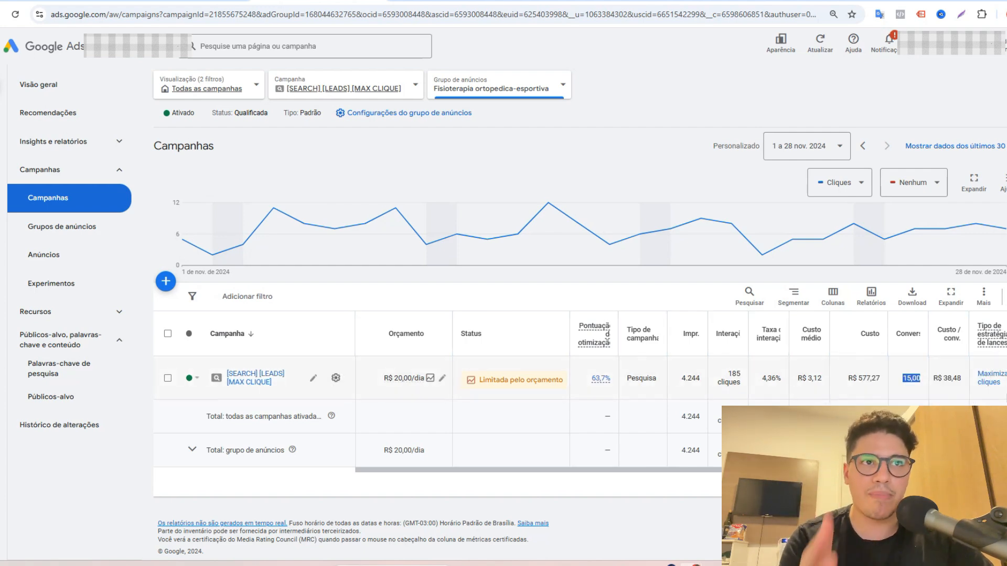
{"action": "left_click", "coordinate": [982, 446]}
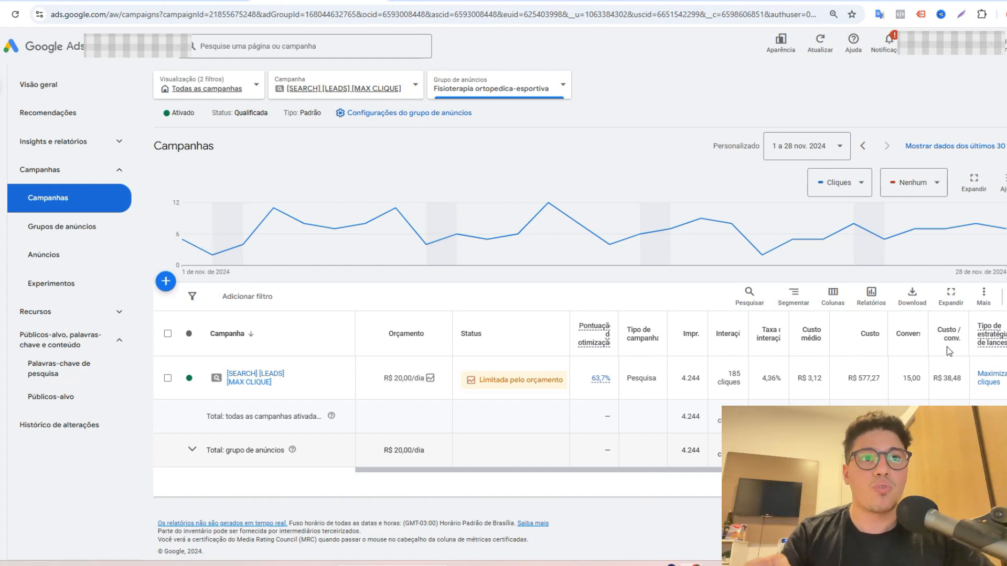
{"action": "left_click_drag", "start_coordinate": [904, 379], "coordinate": [917, 378]}
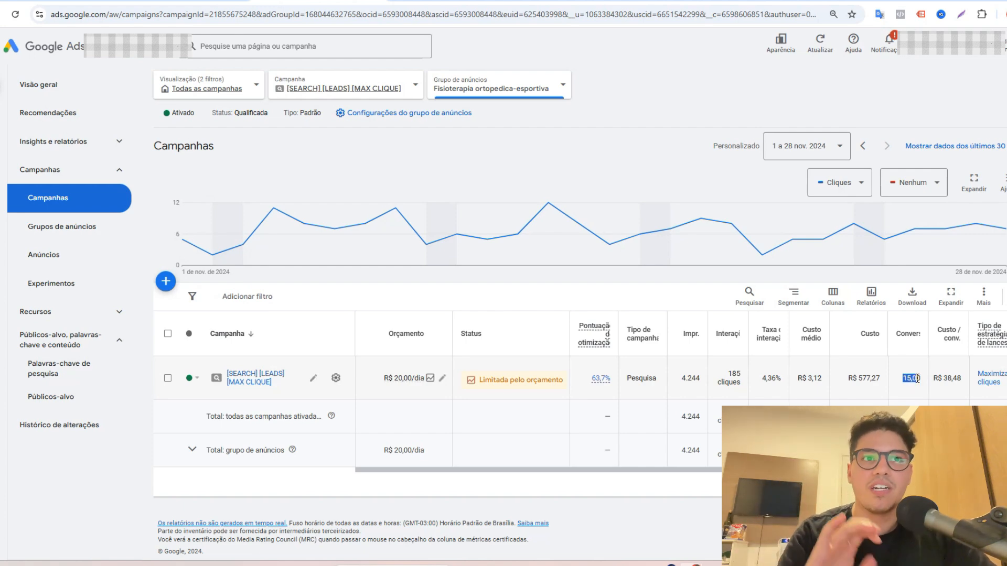
{"action": "left_click", "coordinate": [917, 378]}
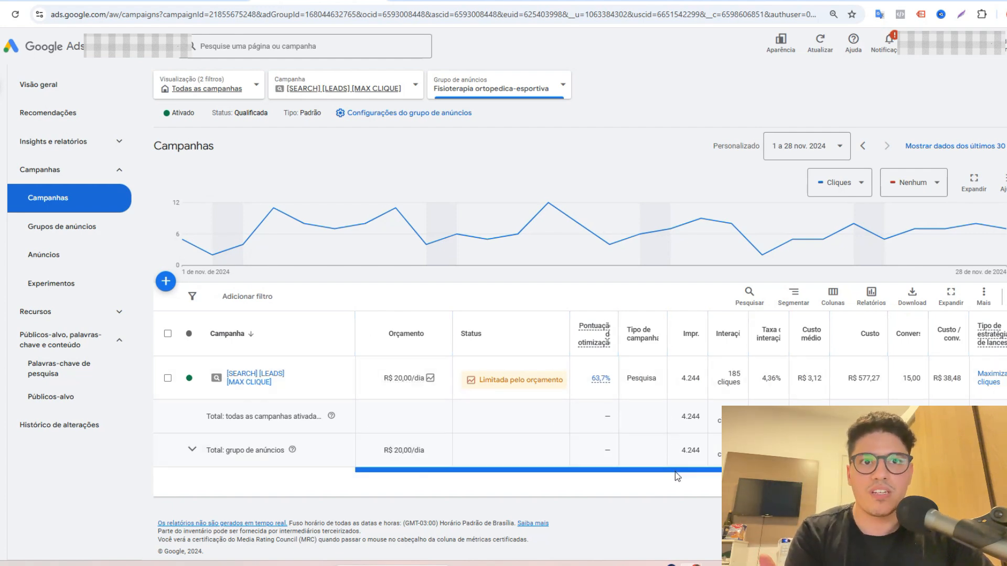
{"action": "left_click_drag", "start_coordinate": [675, 470], "coordinate": [606, 474]}
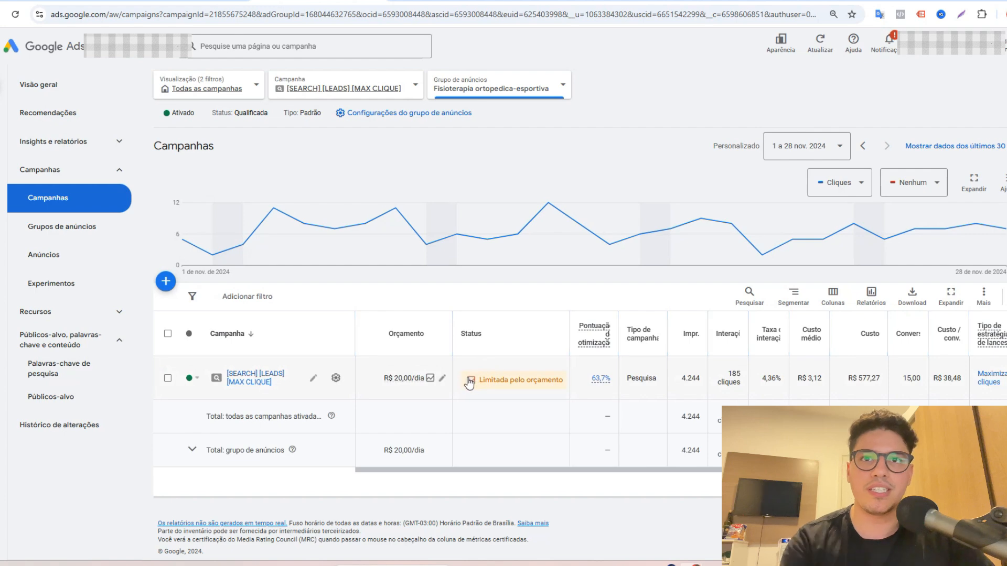
Open the search keywords of the campaign's Fisioterapia ortopedica-esportiva ad group and review the whole keyword list
{"action": "left_click", "coordinate": [257, 385]}
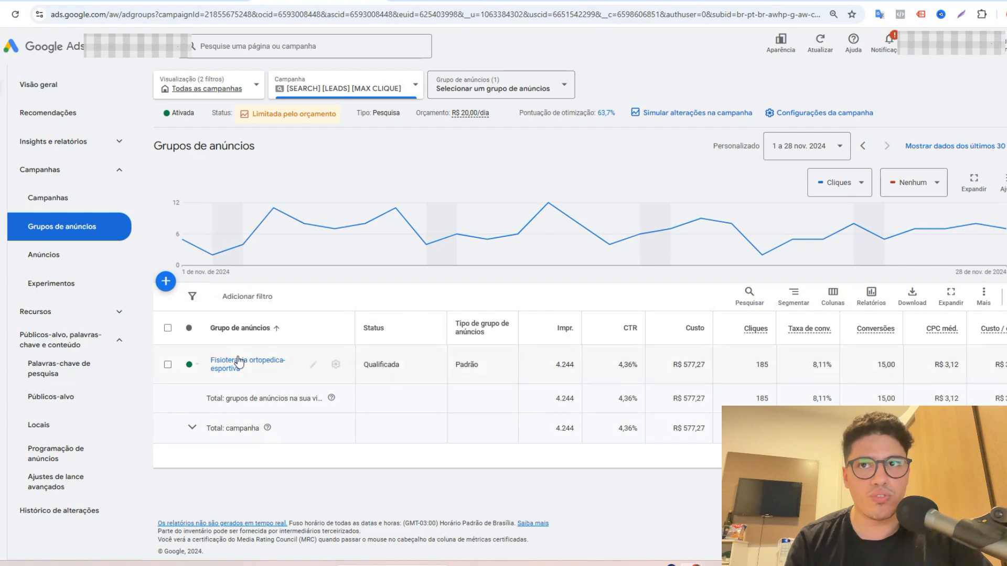
{"action": "left_click", "coordinate": [246, 362]}
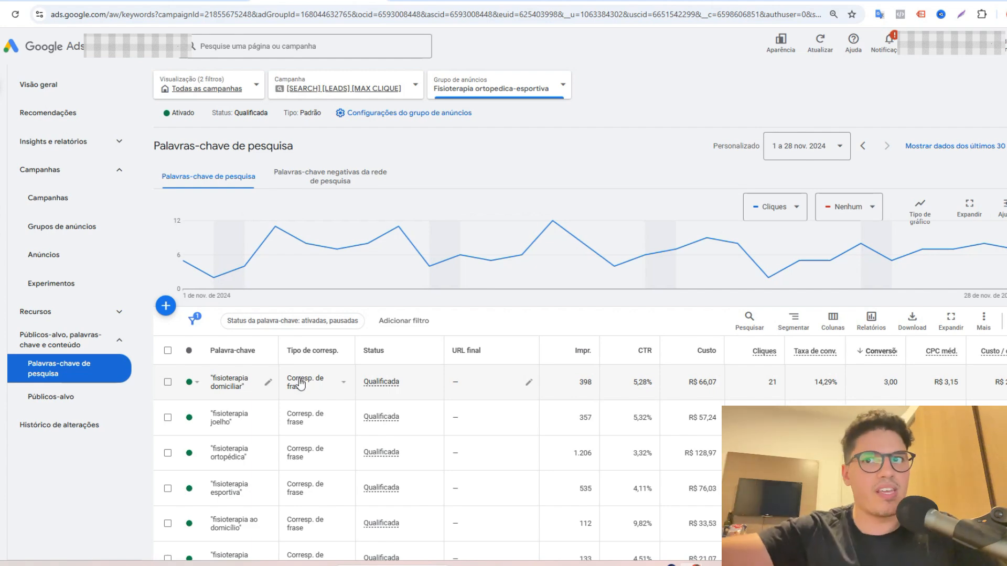
{"action": "scroll", "coordinate": [276, 379], "scroll_direction": "down", "scroll_amount": 1}
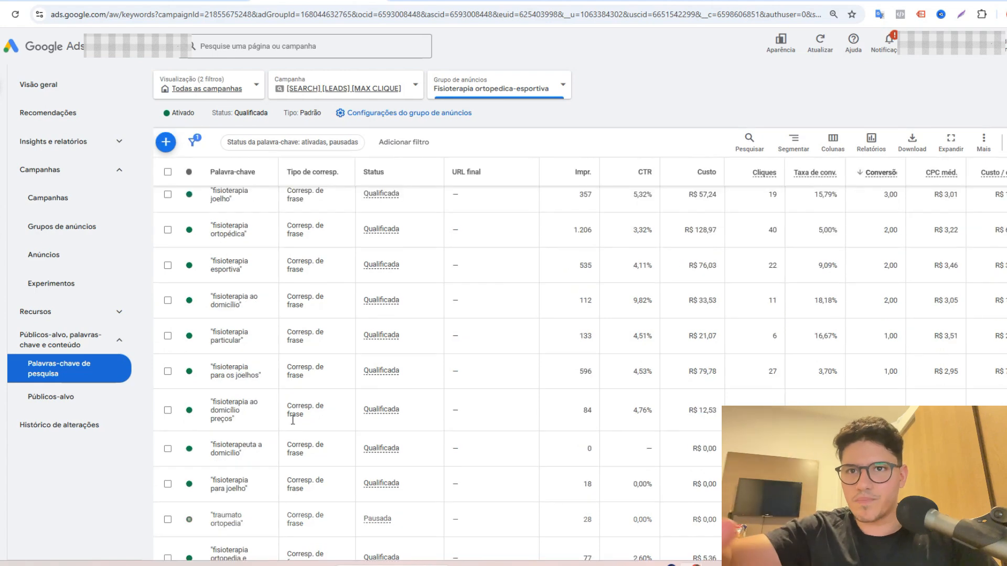
{"action": "scroll", "coordinate": [252, 435], "scroll_direction": "down", "scroll_amount": 5}
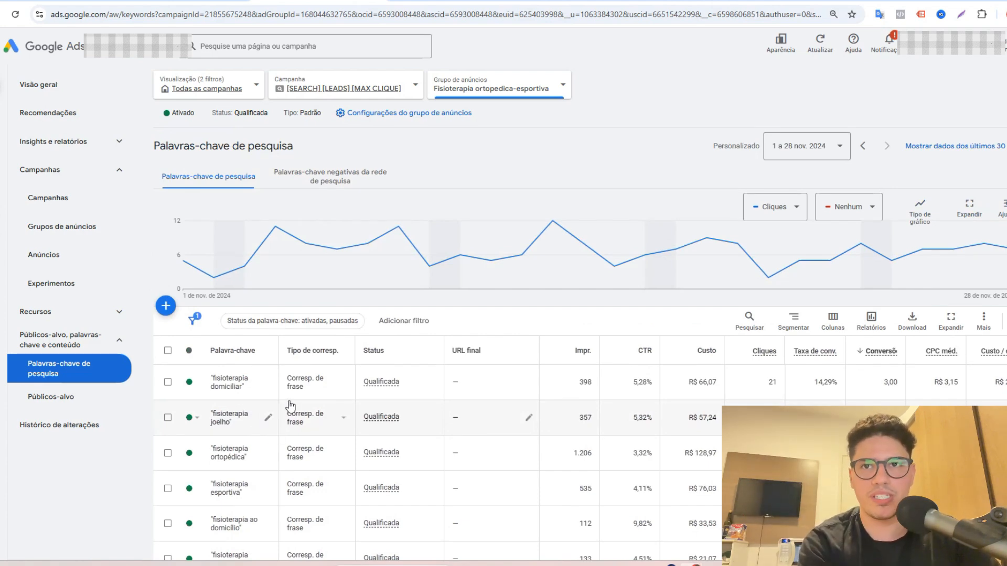
{"action": "scroll", "coordinate": [290, 401], "scroll_direction": "down", "scroll_amount": 5}
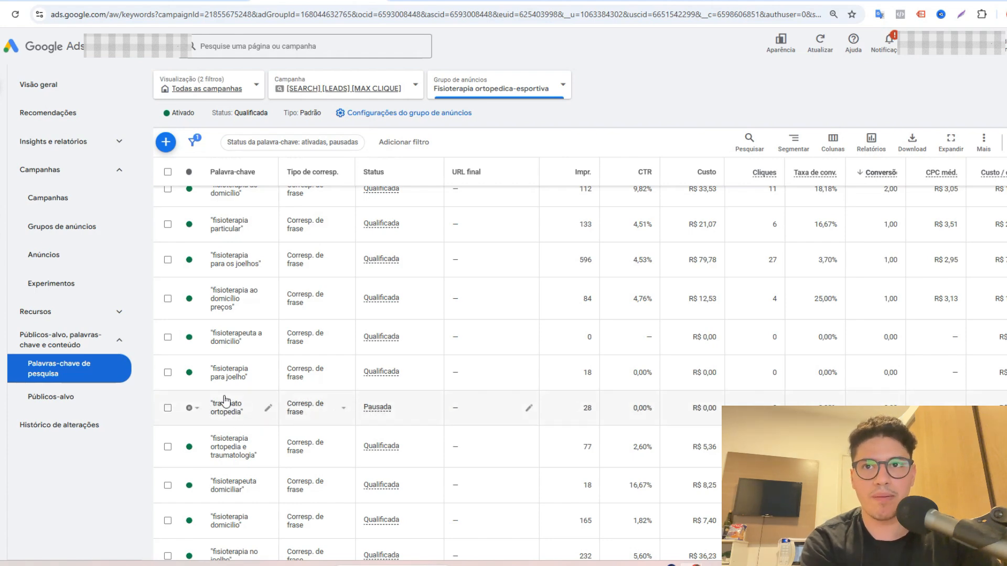
{"action": "scroll", "coordinate": [241, 412], "scroll_direction": "down", "scroll_amount": 2}
{"action": "scroll", "coordinate": [241, 413], "scroll_direction": "down", "scroll_amount": 4}
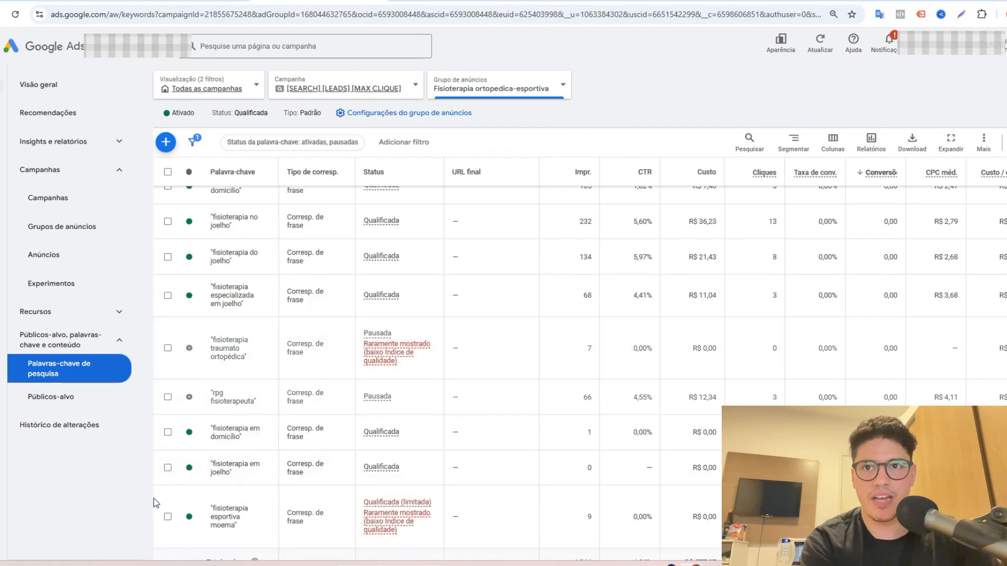
{"action": "scroll", "coordinate": [225, 517], "scroll_direction": "down", "scroll_amount": 2}
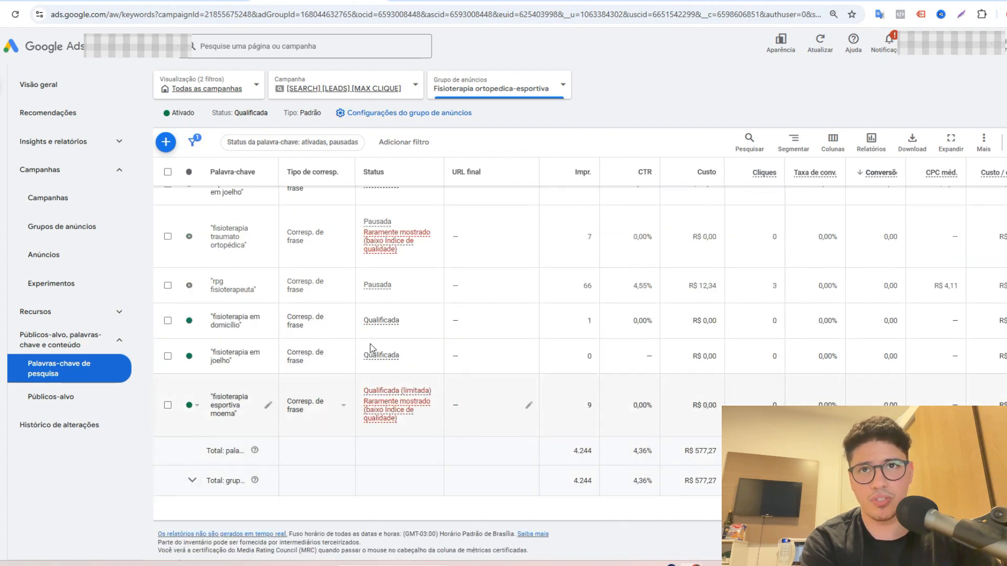
{"action": "scroll", "coordinate": [333, 354], "scroll_direction": "up", "scroll_amount": 10}
{"action": "scroll", "coordinate": [333, 358], "scroll_direction": "up", "scroll_amount": 4}
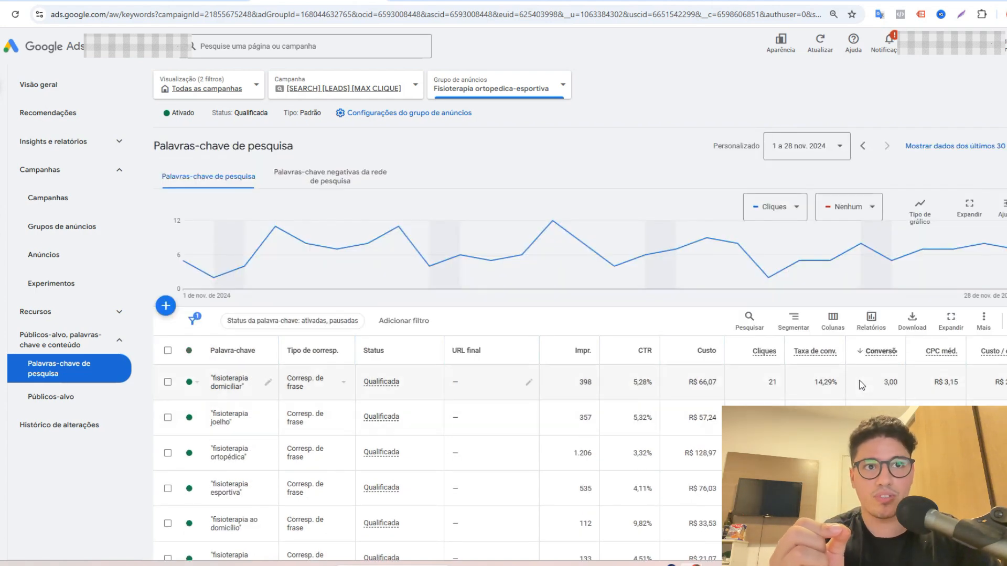
Compare conversions and cost per conversion across the ad group's keywords, starting with "fisioterapia domiciliar"
{"action": "left_click_drag", "start_coordinate": [882, 382], "coordinate": [899, 376]}
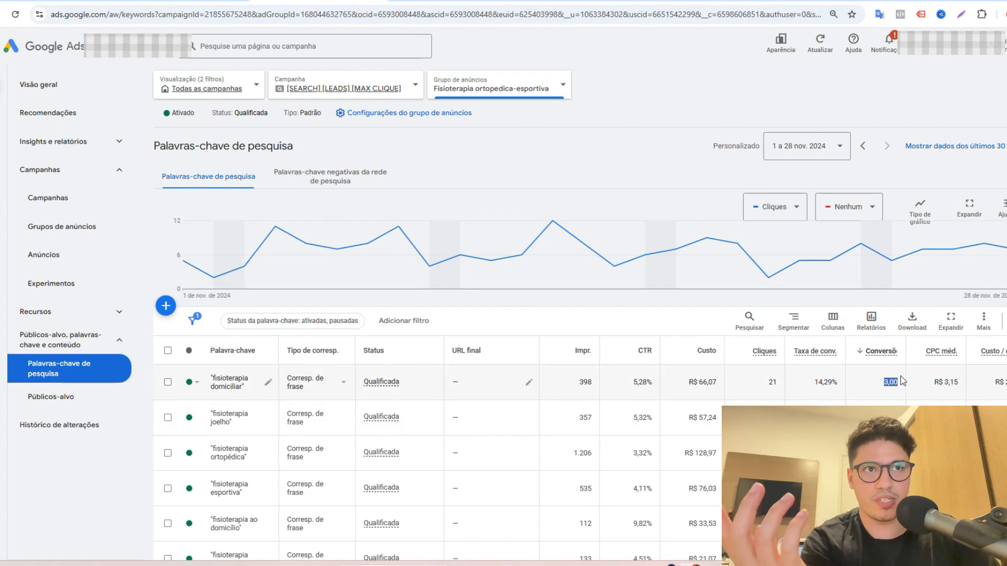
{"action": "left_click_drag", "start_coordinate": [989, 383], "coordinate": [996, 382]}
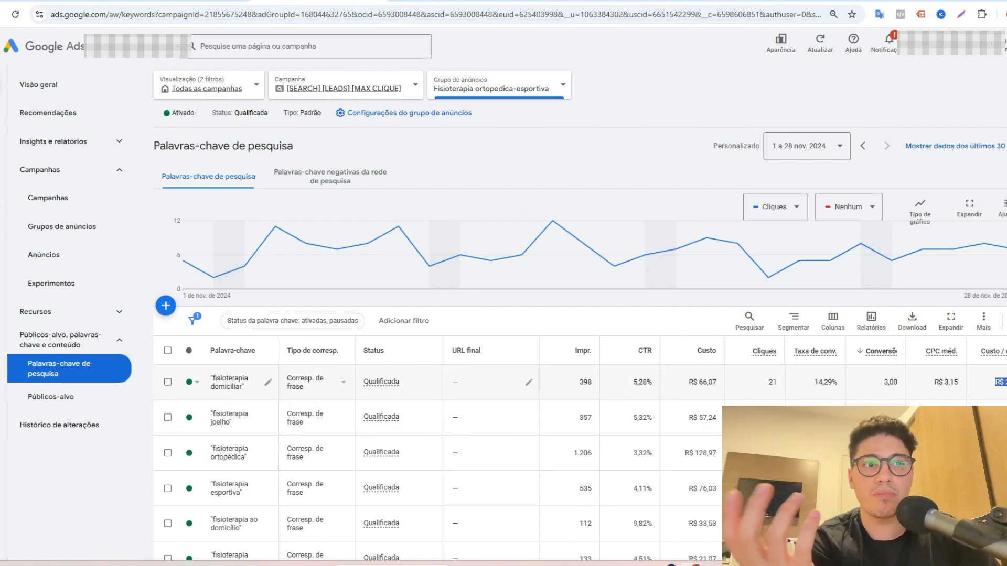
{"action": "scroll", "coordinate": [999, 346], "scroll_direction": "down", "scroll_amount": 2}
{"action": "scroll", "coordinate": [675, 470], "scroll_direction": "down", "scroll_amount": 3}
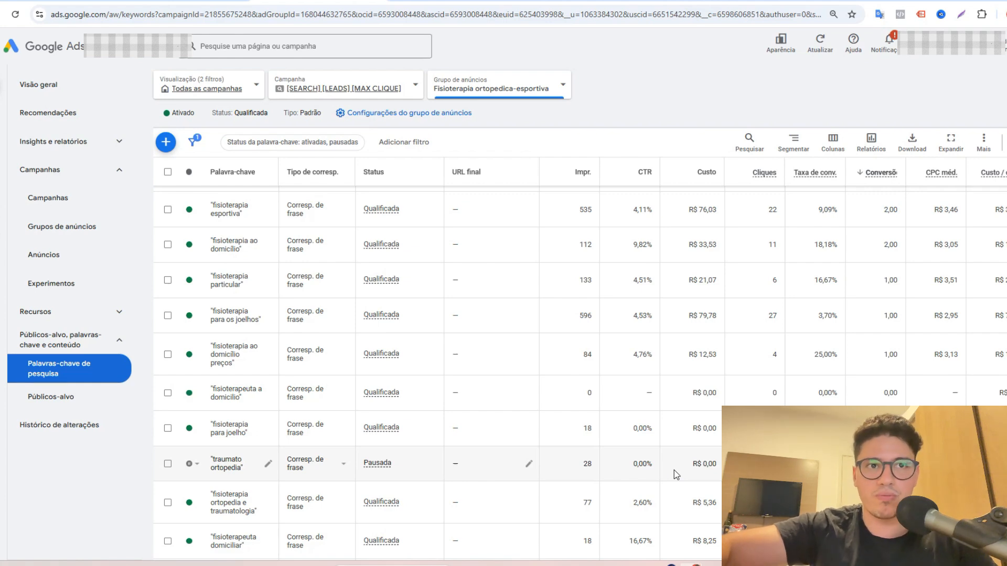
{"action": "scroll", "coordinate": [954, 239], "scroll_direction": "up", "scroll_amount": 5}
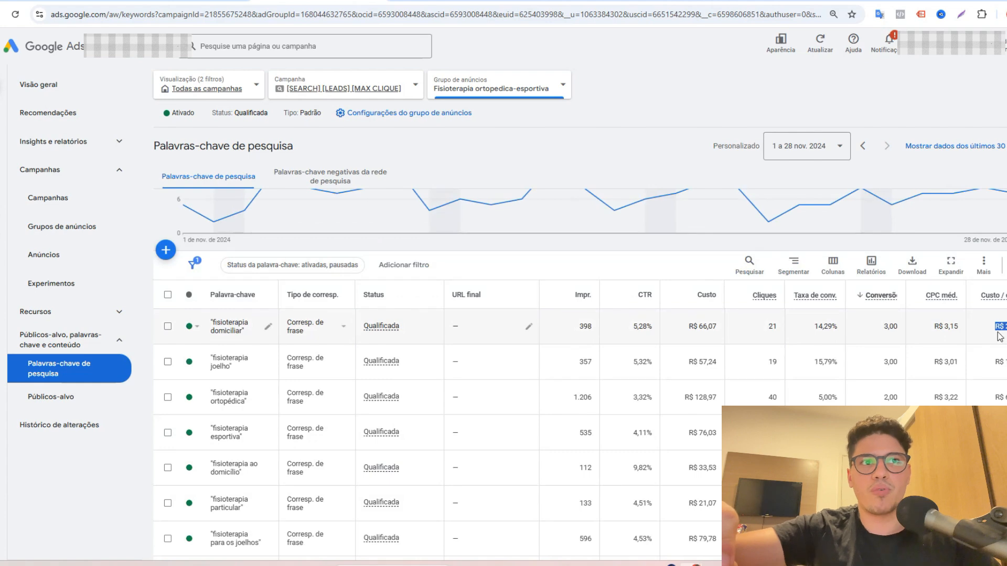
{"action": "scroll", "coordinate": [997, 336], "scroll_direction": "down", "scroll_amount": 1}
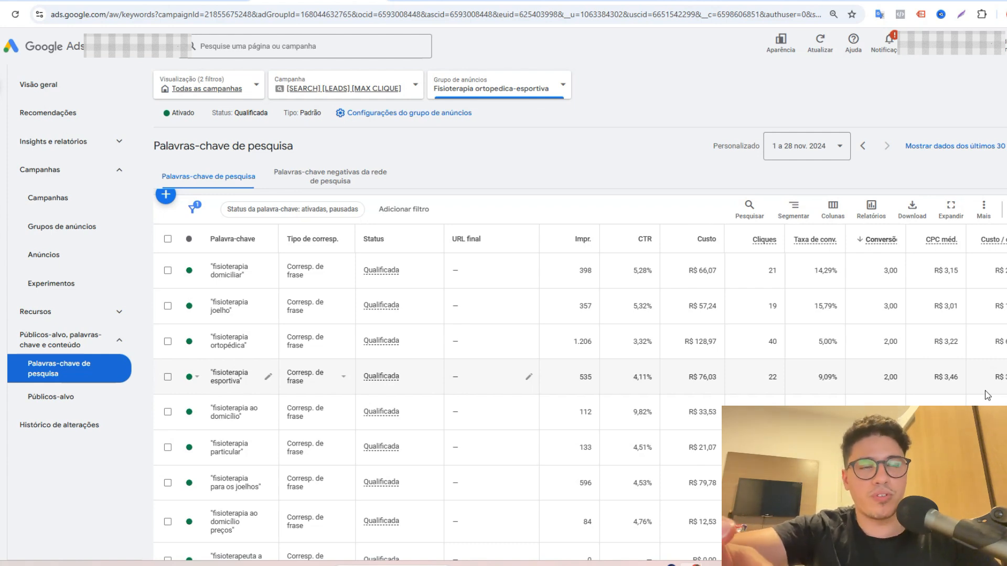
{"action": "scroll", "coordinate": [970, 372], "scroll_direction": "down", "scroll_amount": 2}
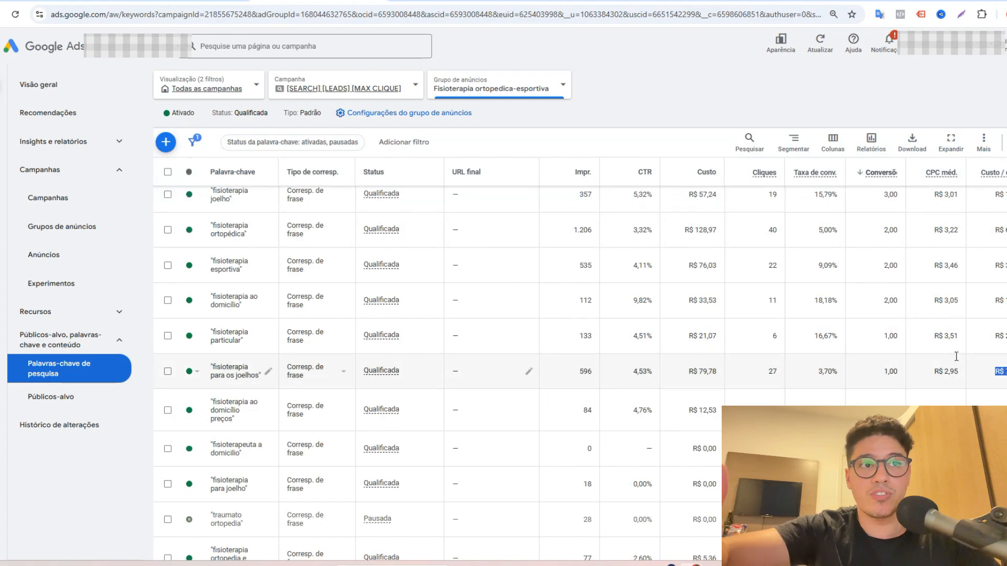
{"action": "scroll", "coordinate": [956, 357], "scroll_direction": "up", "scroll_amount": 2}
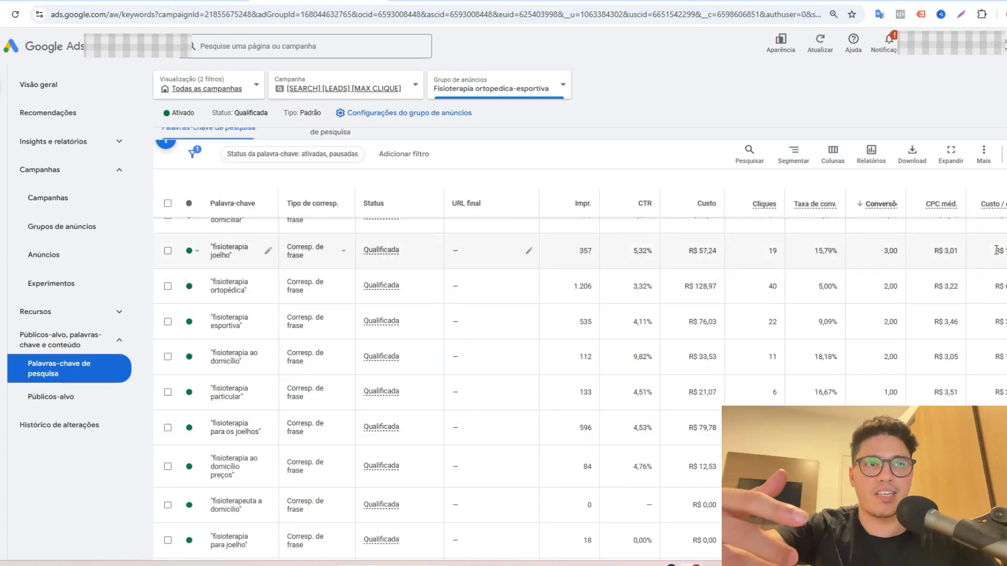
{"action": "scroll", "coordinate": [997, 251], "scroll_direction": "up", "scroll_amount": 3}
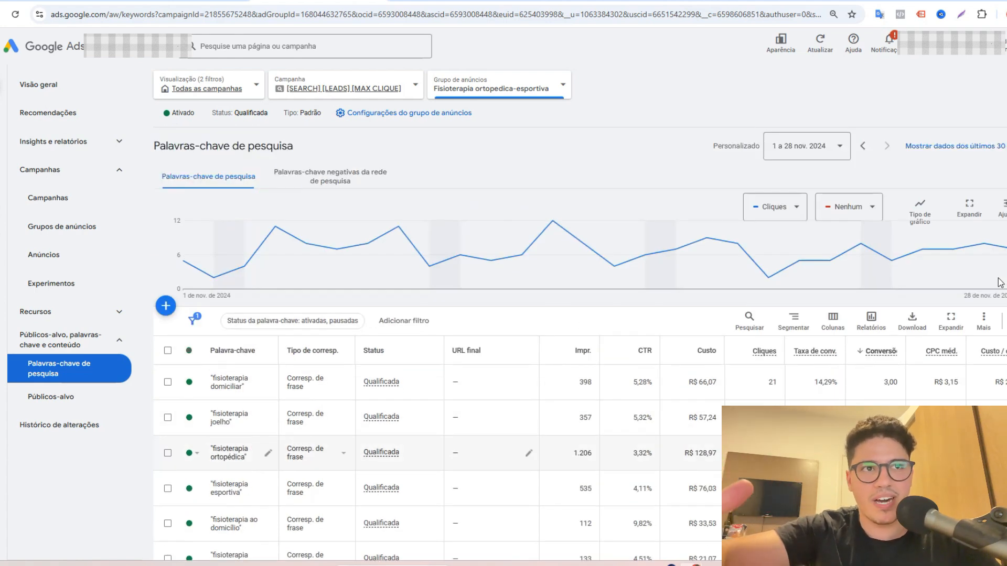
{"action": "scroll", "coordinate": [982, 362], "scroll_direction": "down", "scroll_amount": 2}
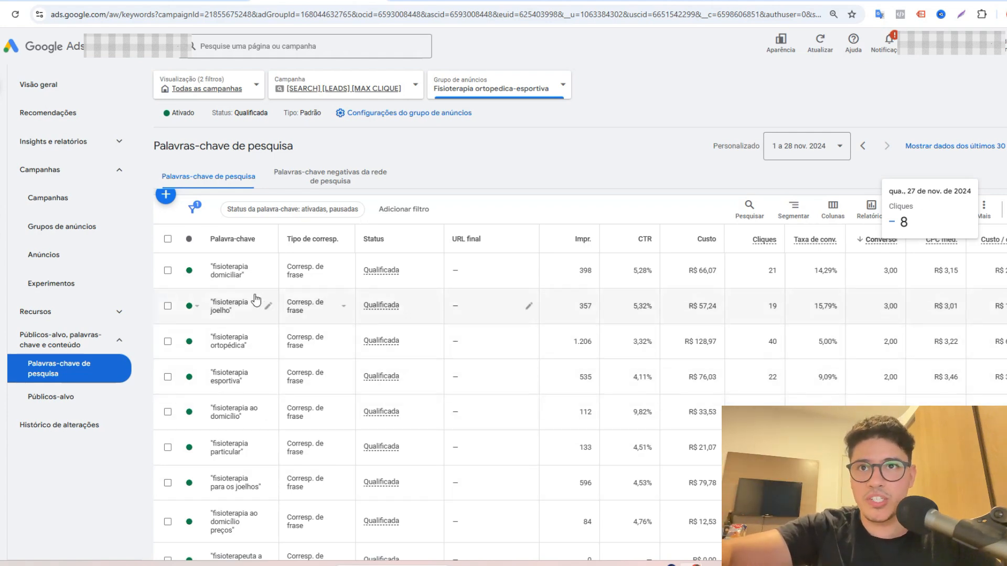
{"action": "scroll", "coordinate": [247, 315], "scroll_direction": "down", "scroll_amount": 3}
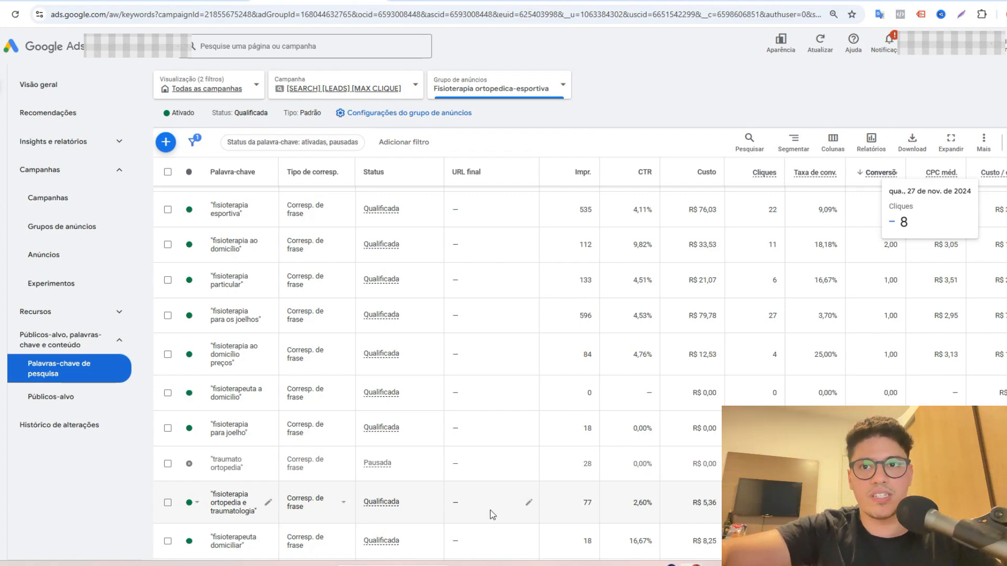
View the status options of the "fisioterapia ortopedia e traumatologia" keyword without changing them, and look over the keyword list again
{"action": "left_click", "coordinate": [197, 504]}
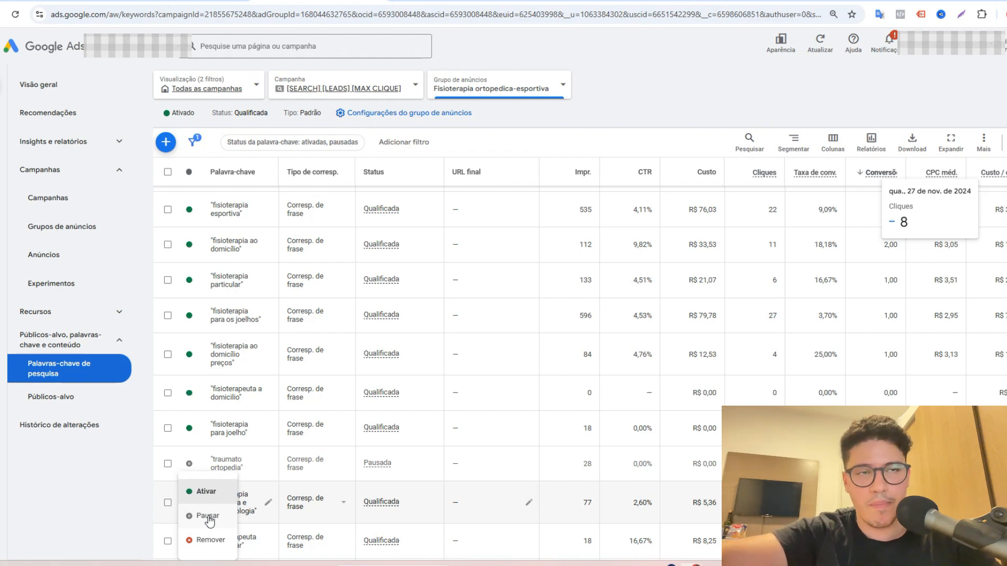
{"action": "left_click", "coordinate": [151, 293]}
{"action": "scroll", "coordinate": [235, 394], "scroll_direction": "down", "scroll_amount": 2}
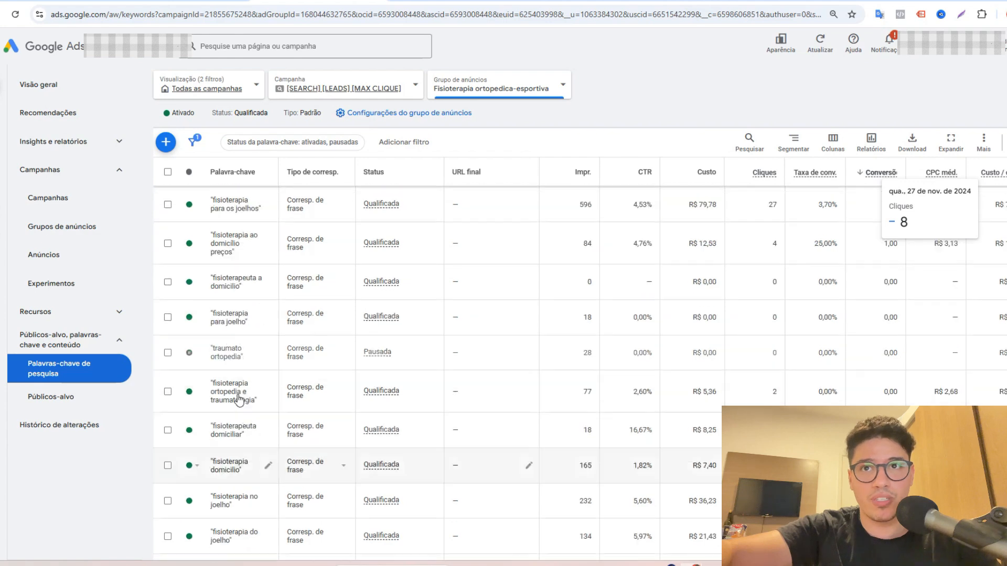
{"action": "scroll", "coordinate": [239, 400], "scroll_direction": "up", "scroll_amount": 6}
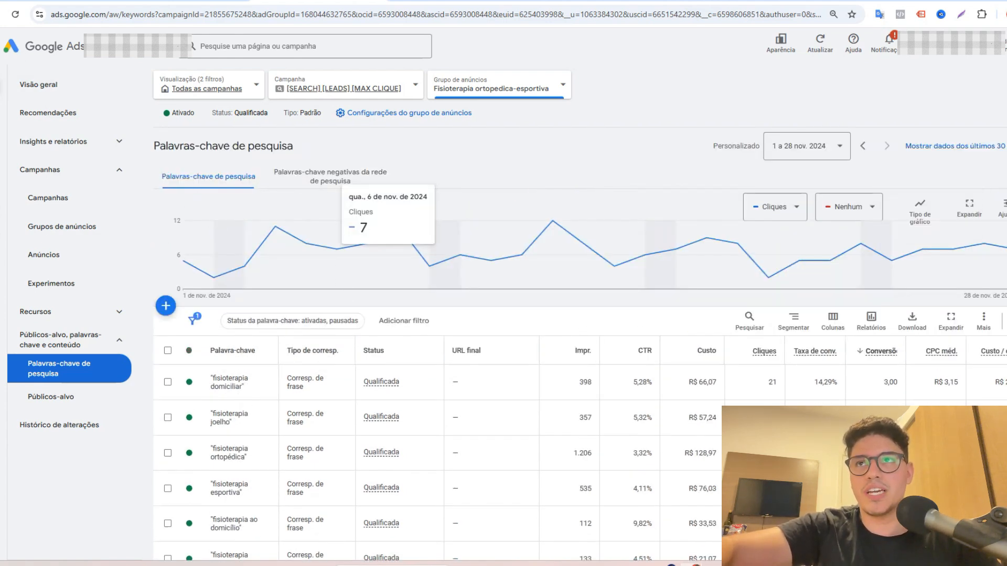
Return to the campaign level and open the auction insights report for [SEARCH] [LEADS] [MAX CLIQUE]
{"action": "left_click", "coordinate": [62, 227]}
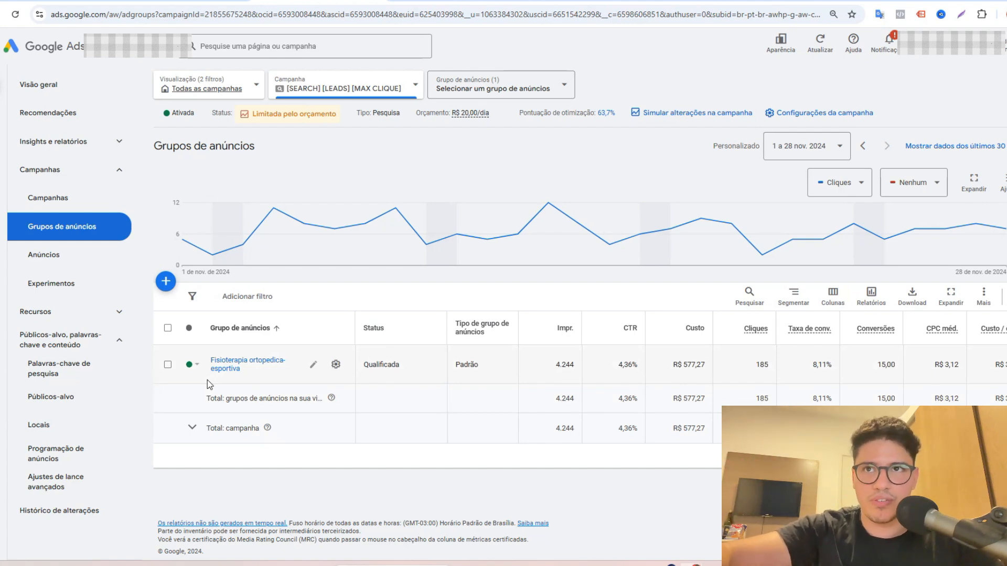
{"action": "left_click", "coordinate": [73, 205]}
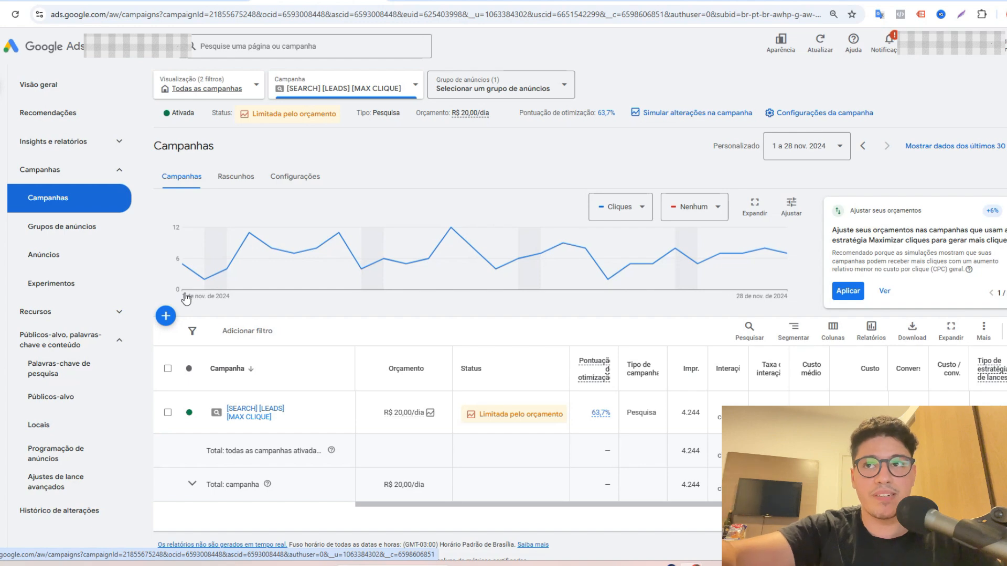
{"action": "left_click", "coordinate": [99, 141]}
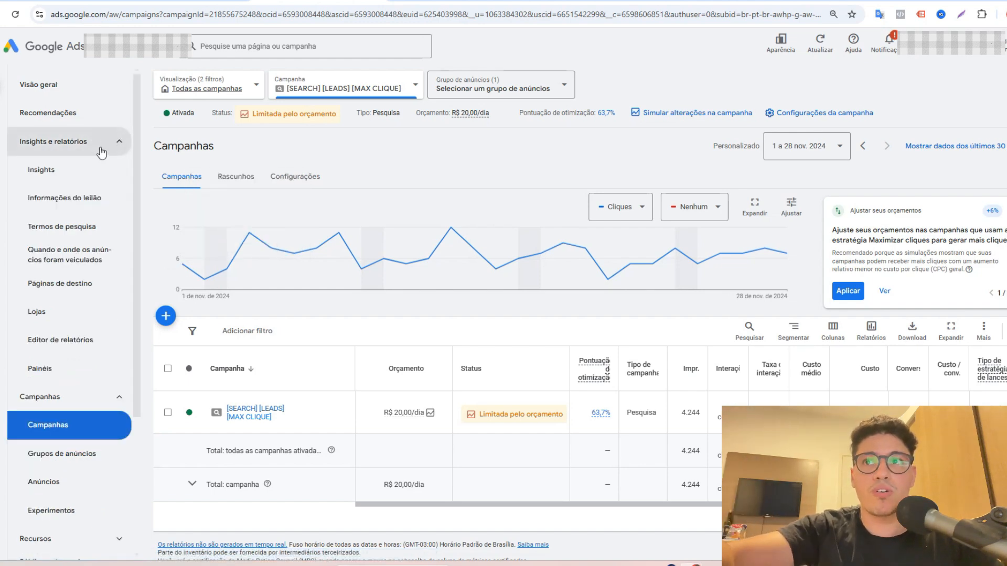
{"action": "left_click", "coordinate": [83, 201]}
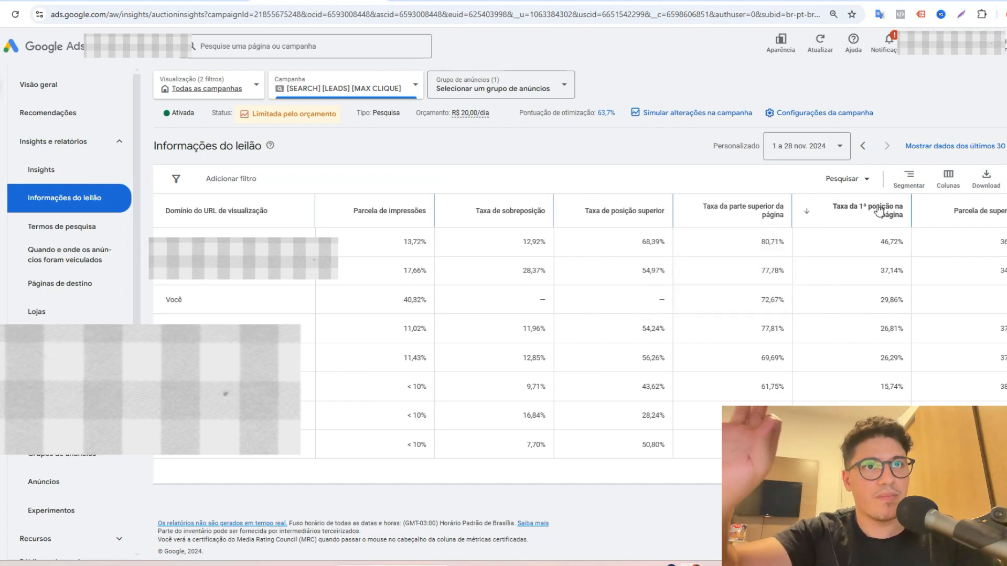
Compare the account's impression share, top-of-page rate and first-position rate with those of the competing domains
{"action": "mouse_move", "coordinate": [886, 215]}
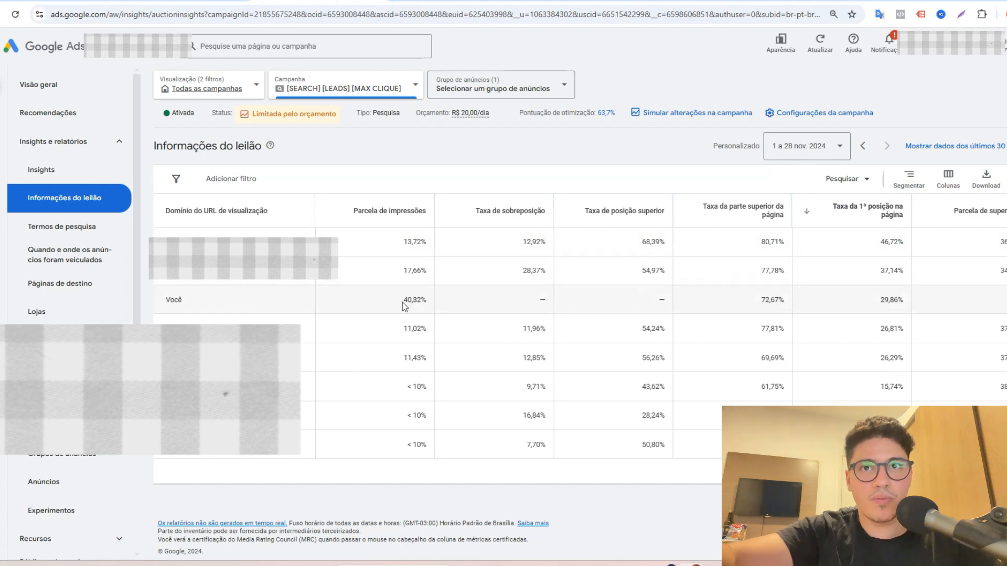
{"action": "left_click_drag", "start_coordinate": [402, 302], "coordinate": [427, 310]}
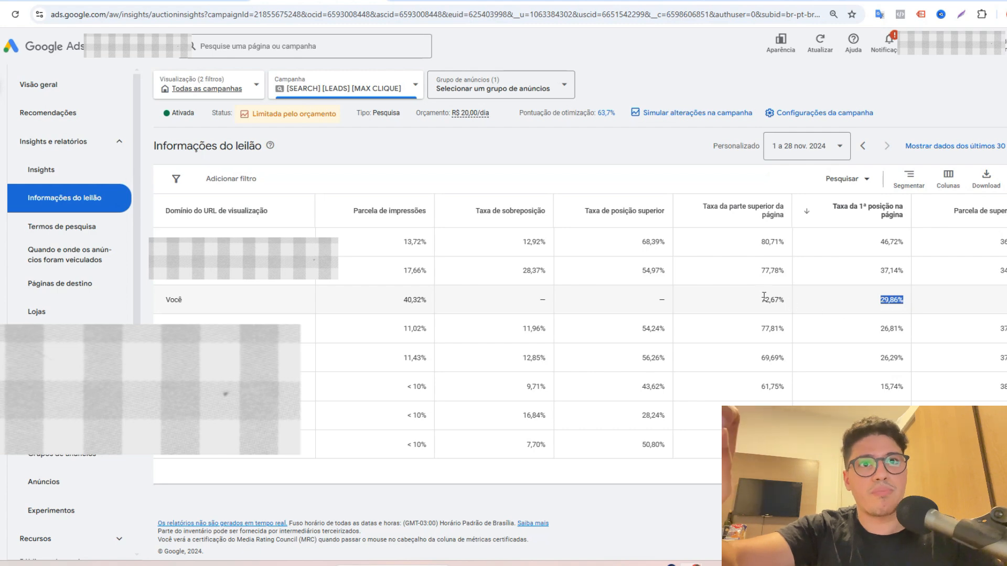
{"action": "left_click_drag", "start_coordinate": [760, 300], "coordinate": [794, 308]}
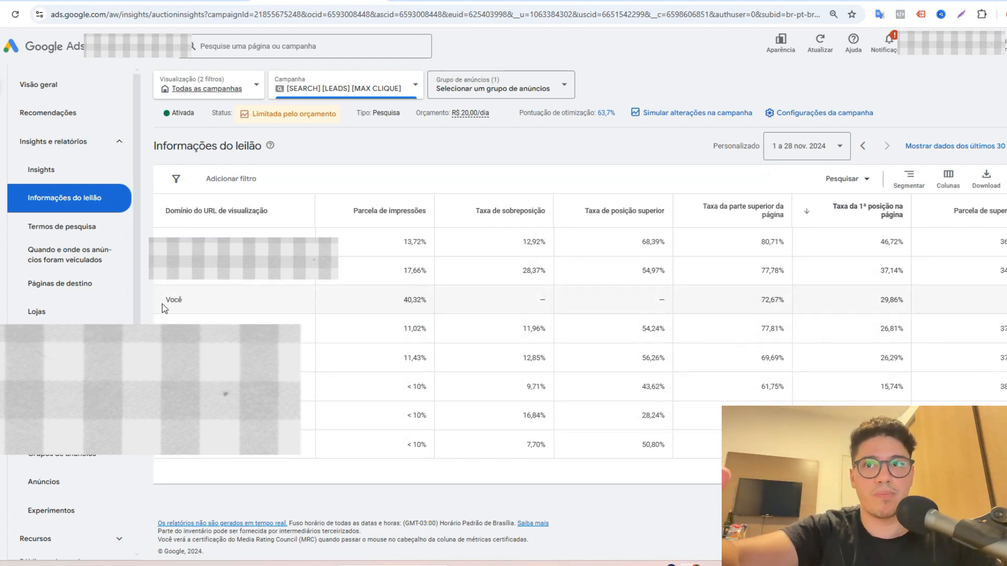
{"action": "left_click", "coordinate": [882, 299]}
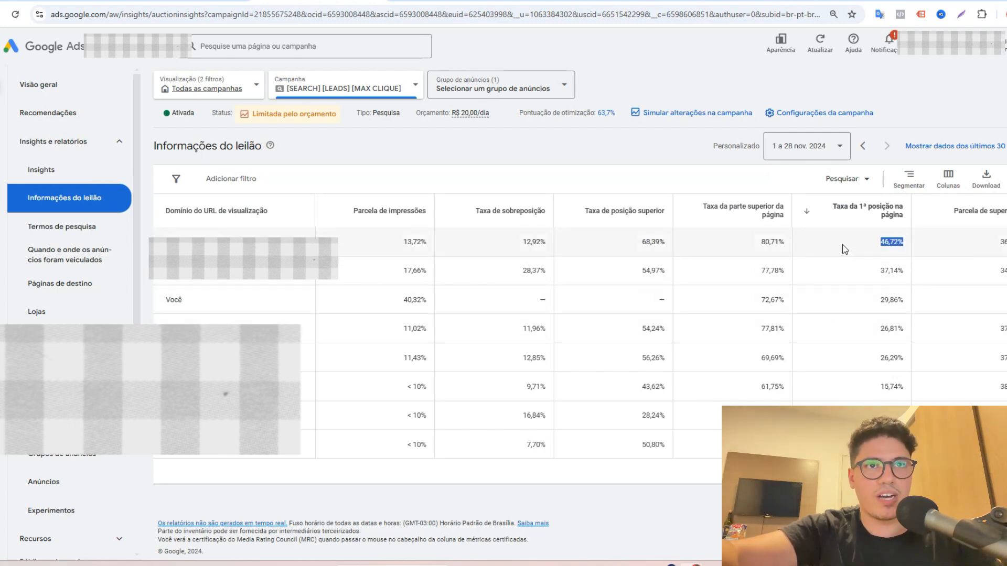
{"action": "left_click_drag", "start_coordinate": [750, 242], "coordinate": [785, 265]}
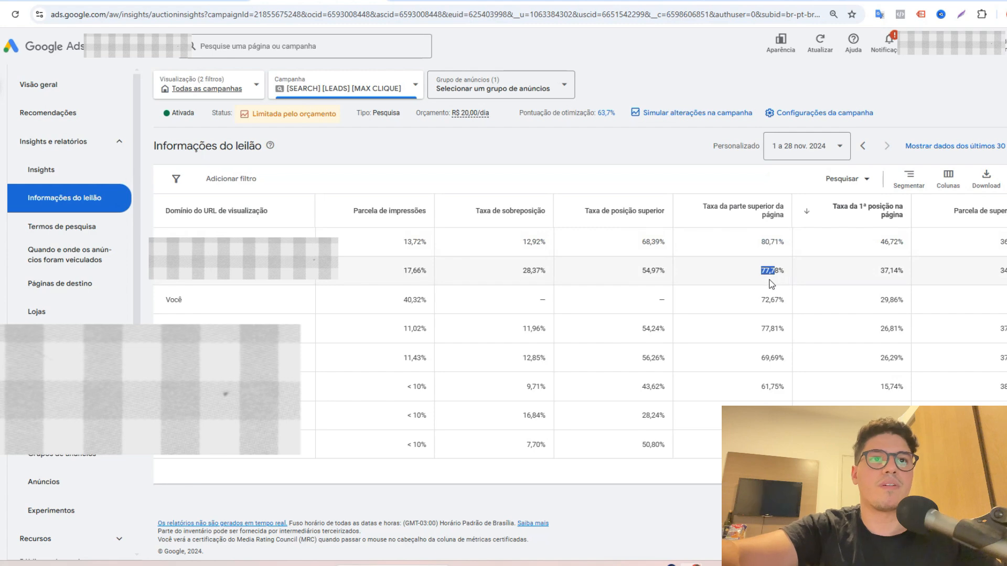
{"action": "left_click", "coordinate": [771, 281]}
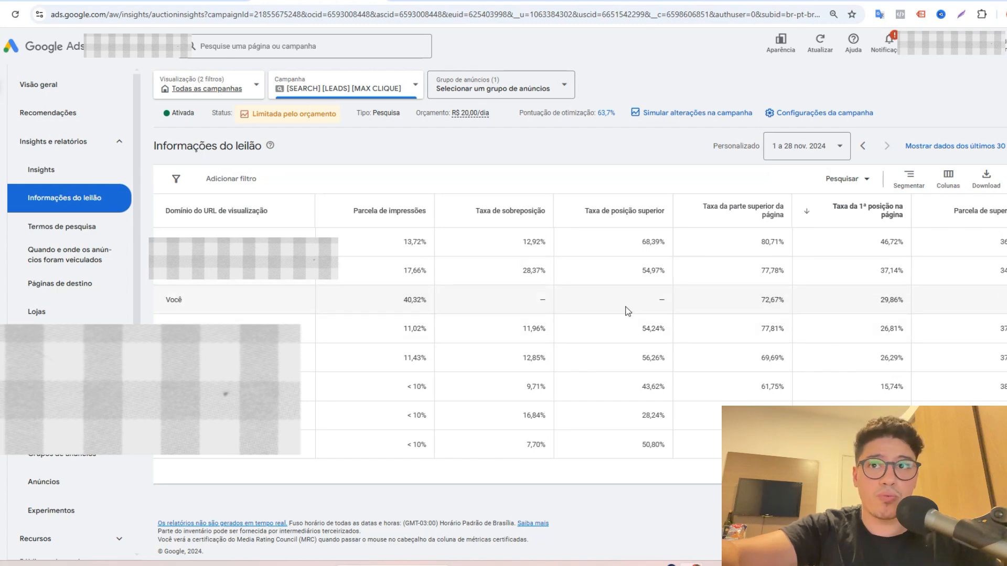
{"action": "left_click_drag", "start_coordinate": [404, 415], "coordinate": [666, 416]}
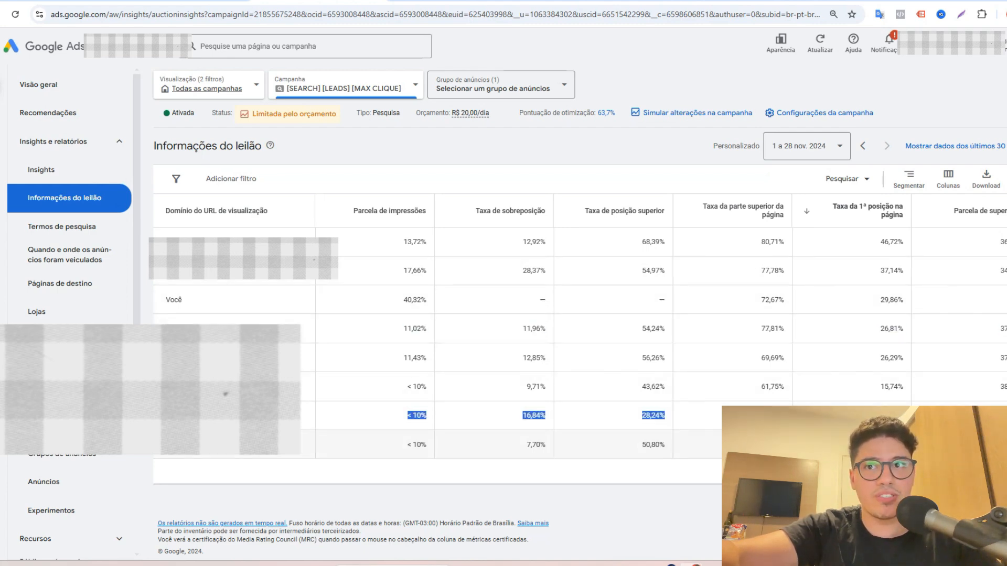
{"action": "left_click", "coordinate": [287, 454]}
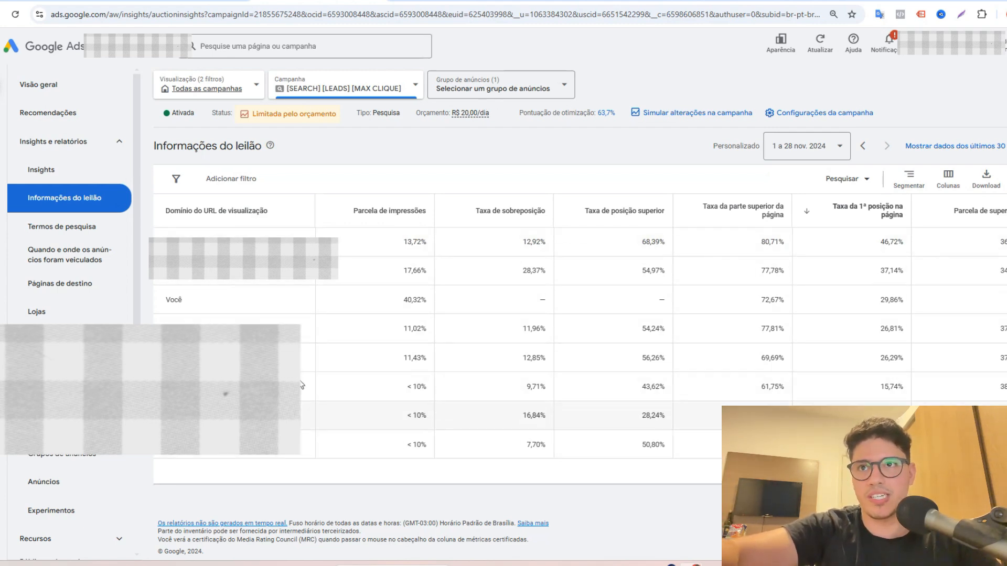
Open the campaign's search terms report and sort the terms by conversions, highest first
{"action": "left_click", "coordinate": [77, 231]}
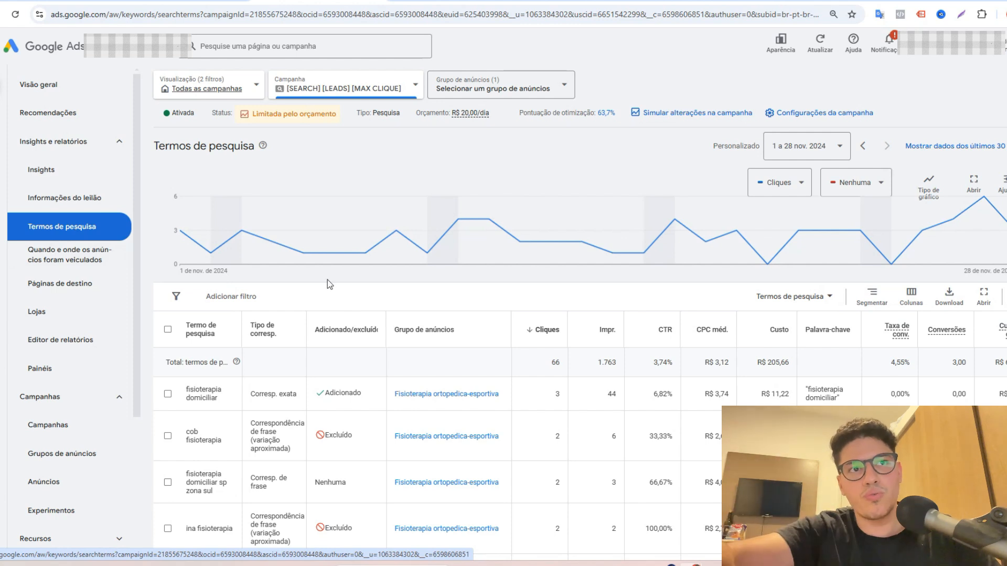
{"action": "left_click", "coordinate": [937, 328]}
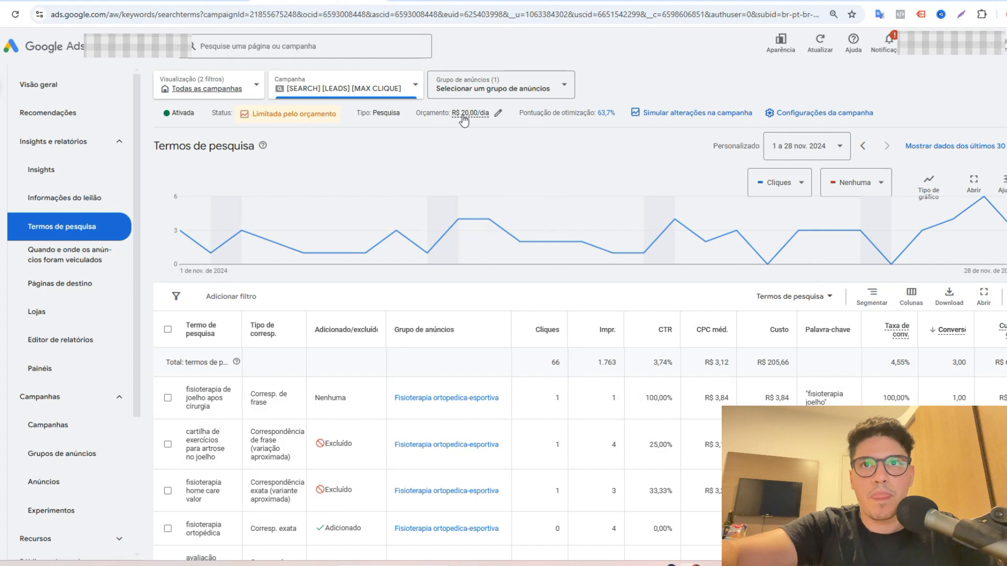
Switch the view to all campaigns and open the campaign list, keeping the insights and reports section expanded
{"action": "left_click", "coordinate": [237, 87]}
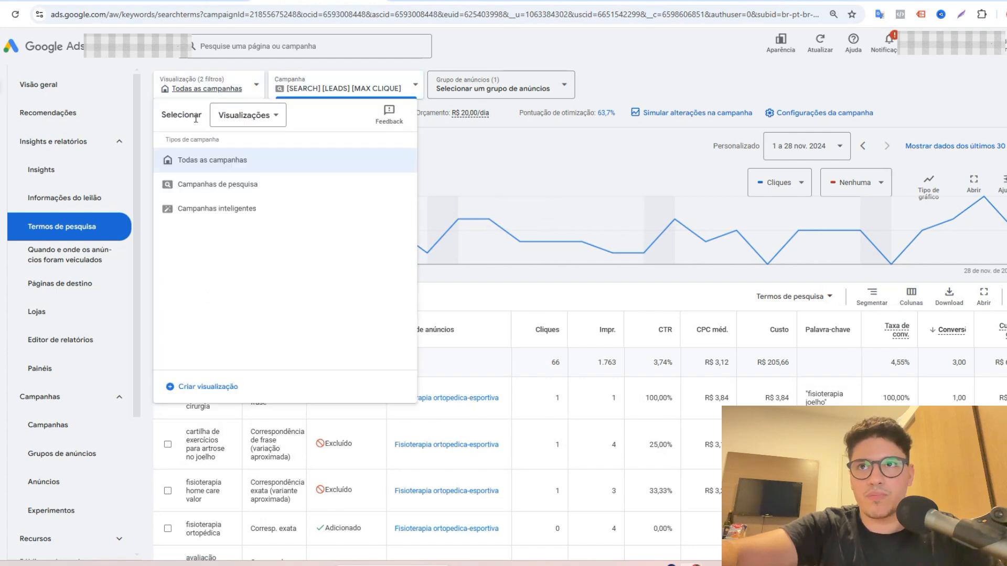
{"action": "left_click", "coordinate": [189, 160]}
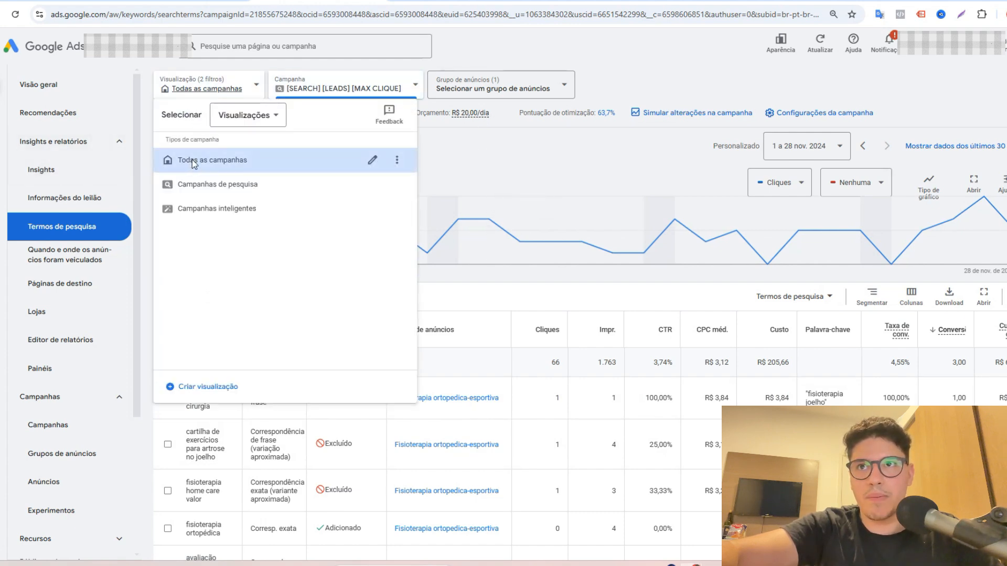
{"action": "left_click", "coordinate": [73, 431]}
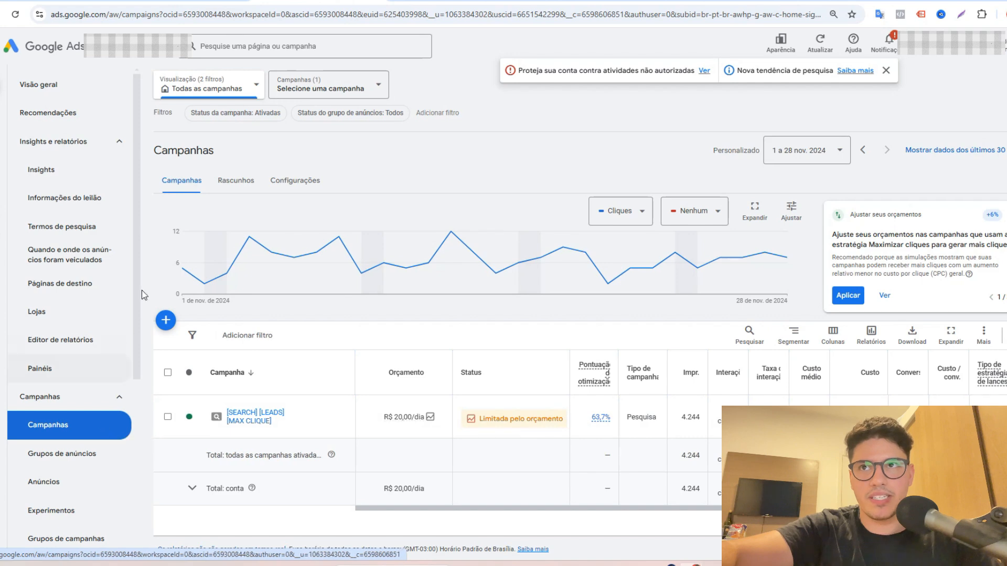
{"action": "left_click", "coordinate": [78, 141]}
{"action": "left_click", "coordinate": [78, 142]}
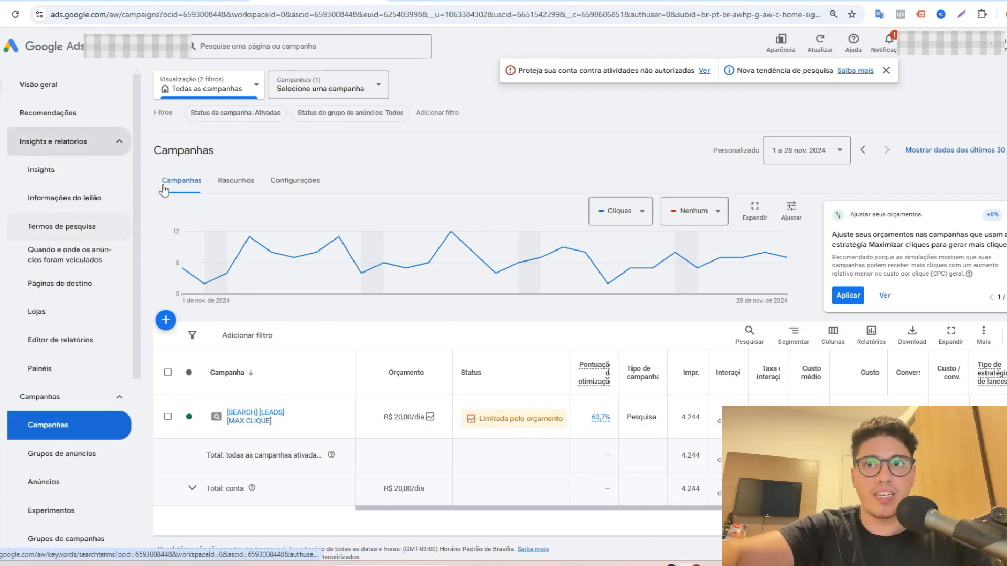
Open the search terms report for the [SEARCH] [LEADS] [MAX CLIQUE] campaign and its Fisioterapia ortopedica-esportiva ad group
{"action": "left_click", "coordinate": [108, 236]}
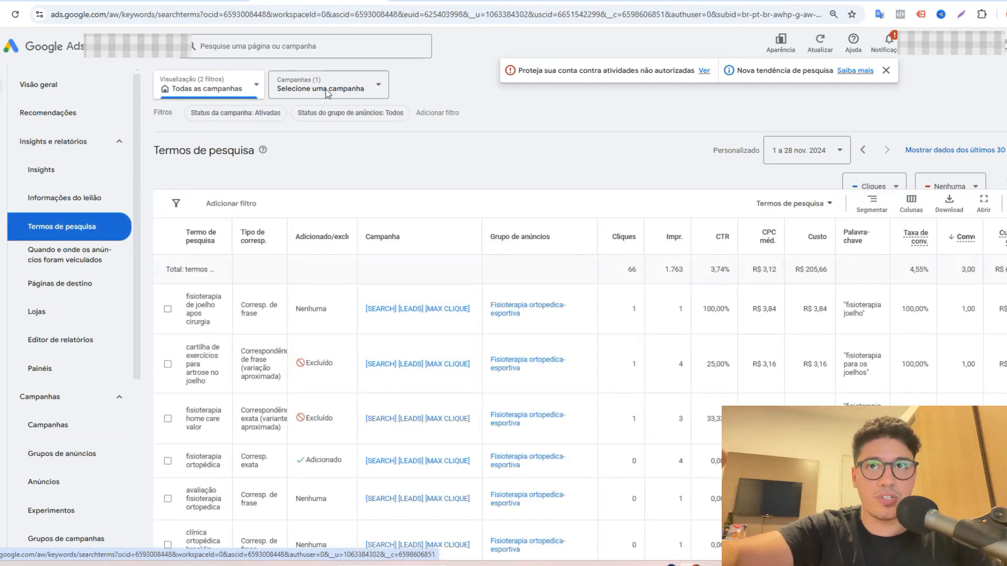
{"action": "left_click", "coordinate": [328, 93]}
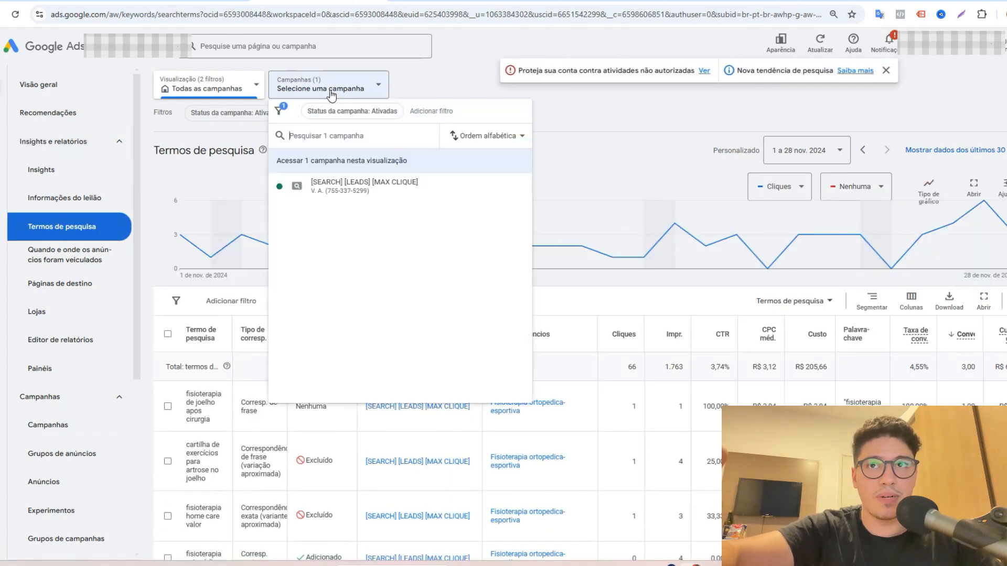
{"action": "left_click", "coordinate": [334, 185]}
{"action": "left_click", "coordinate": [468, 88]}
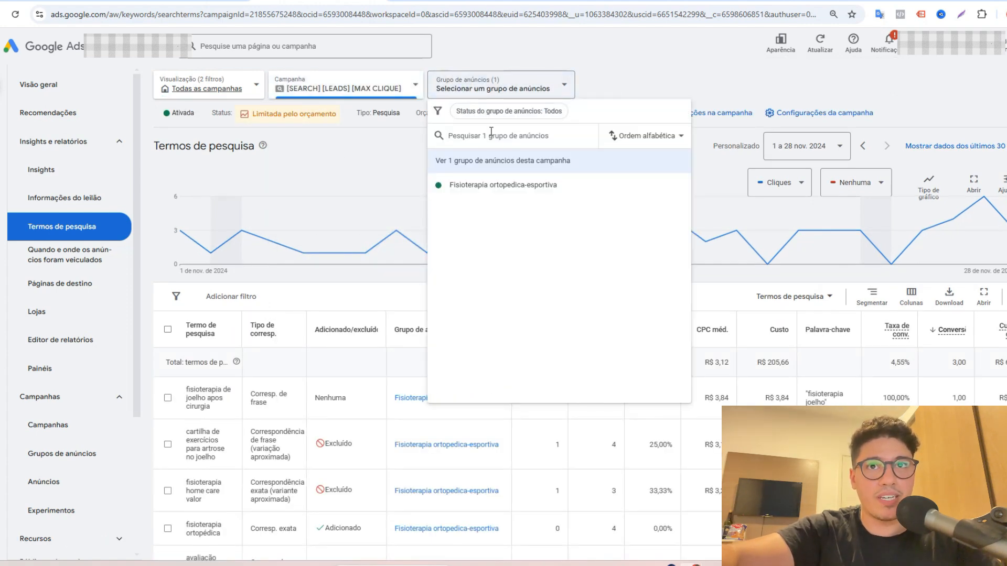
{"action": "left_click", "coordinate": [500, 187]}
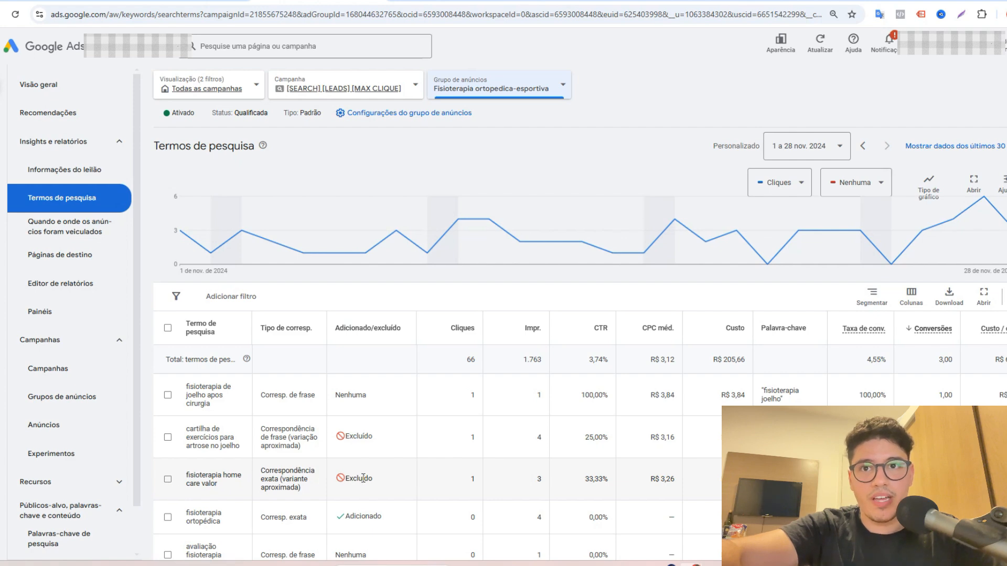
Add the search term "fisioterapia home care valor" to the ad group as the exact-match keyword [fisioterapia home care valor], and clear the selection
{"action": "left_click", "coordinate": [167, 481]}
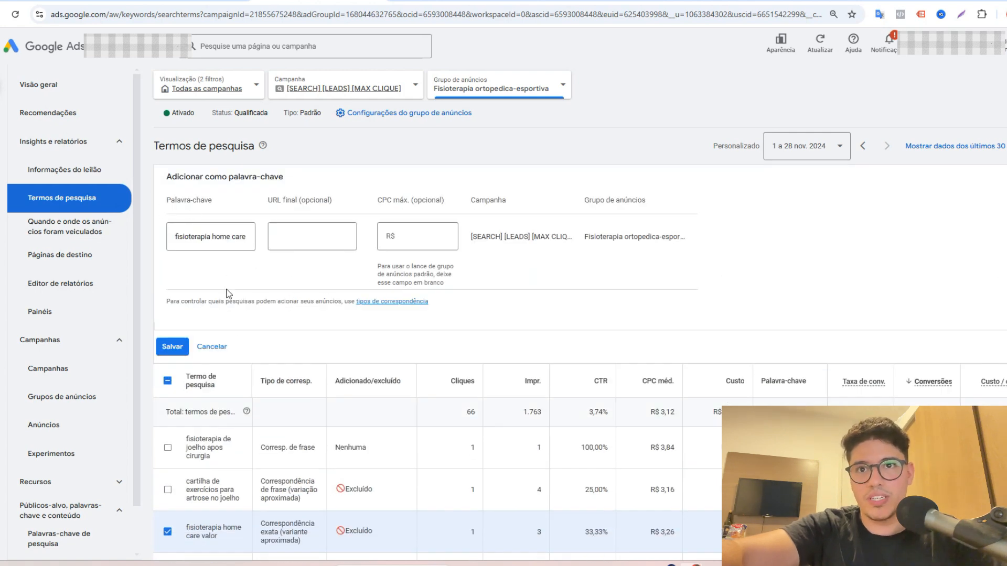
{"action": "left_click", "coordinate": [167, 531]}
{"action": "scroll", "coordinate": [178, 519], "scroll_direction": "down", "scroll_amount": 2}
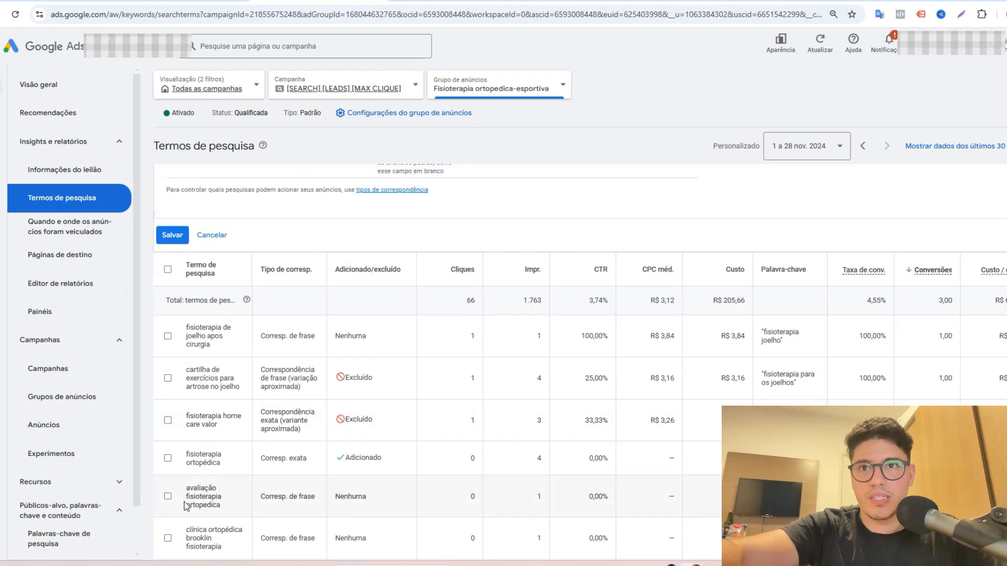
{"action": "left_click", "coordinate": [167, 420]}
{"action": "scroll", "coordinate": [208, 321], "scroll_direction": "up", "scroll_amount": 2}
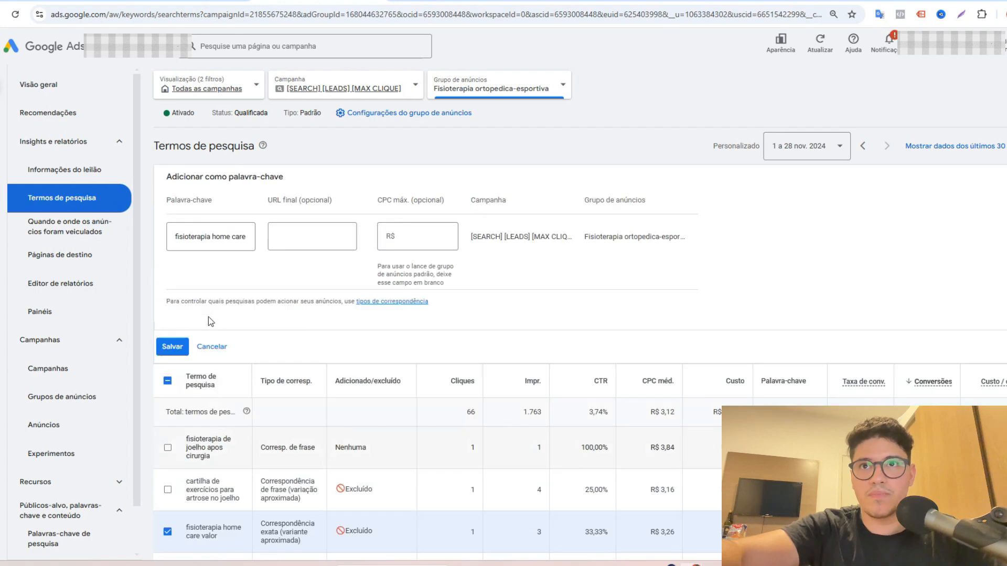
{"action": "left_click", "coordinate": [178, 239]}
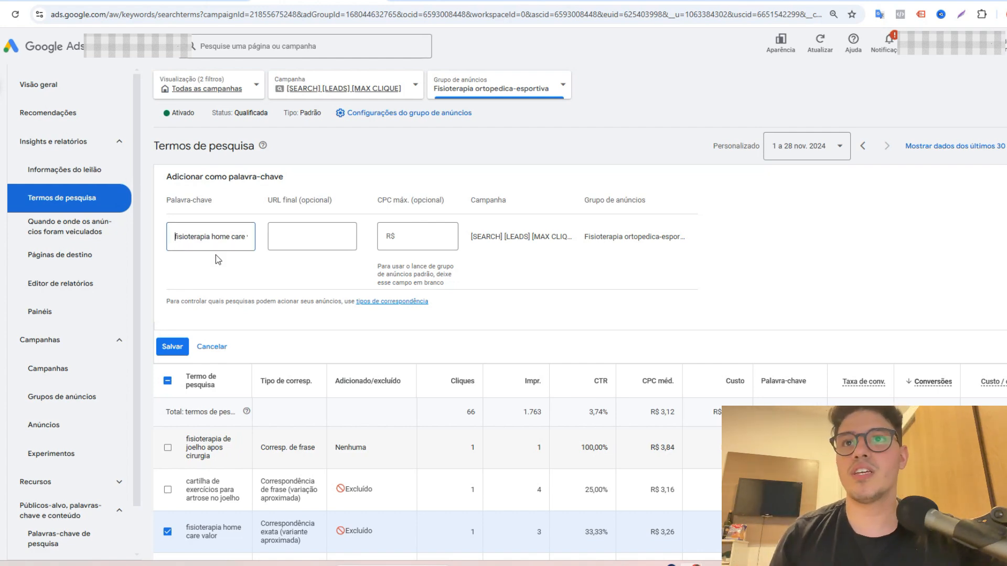
{"action": "key", "text": "Home"}
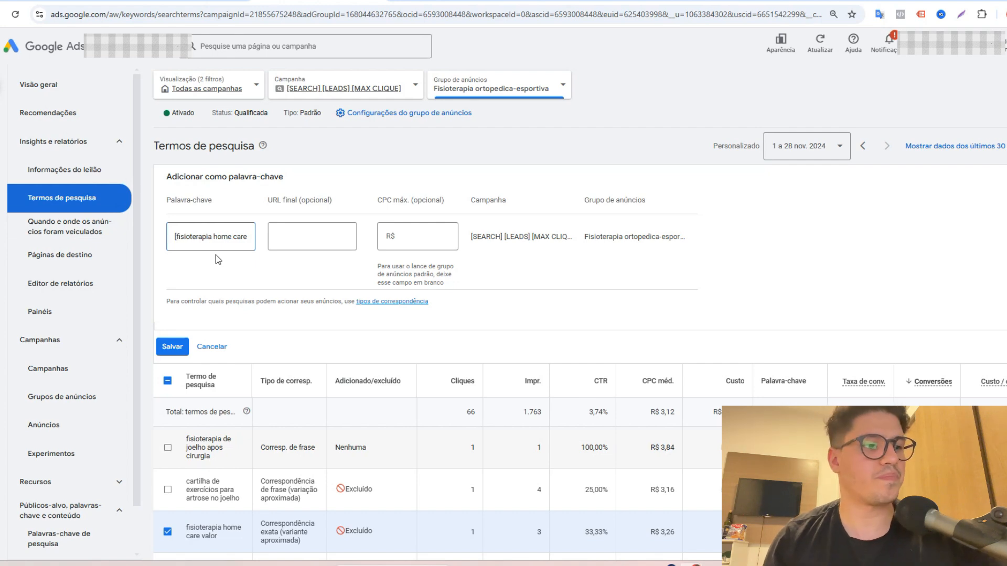
{"action": "key", "text": "End"}
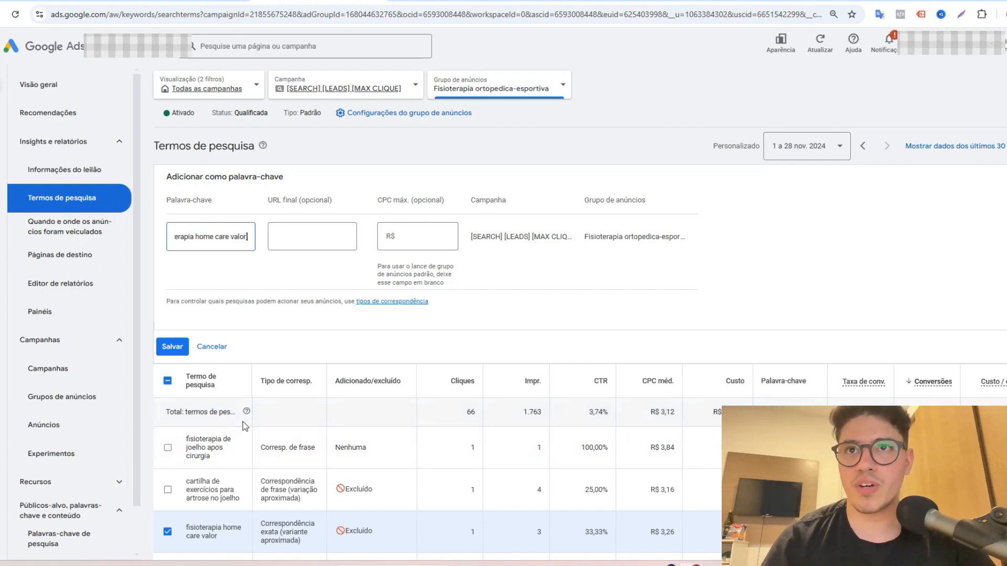
{"action": "left_click", "coordinate": [176, 346]}
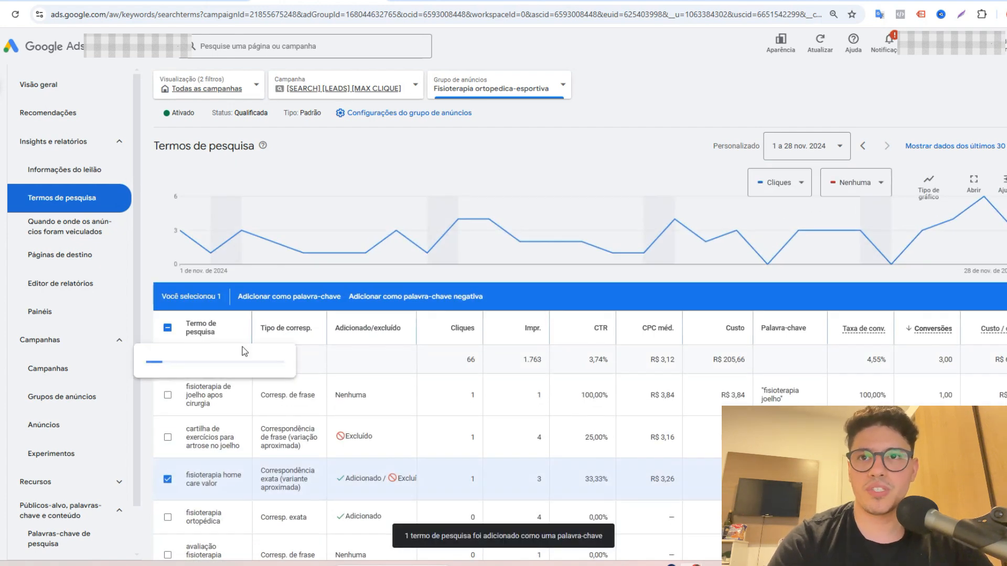
{"action": "left_click", "coordinate": [168, 479]}
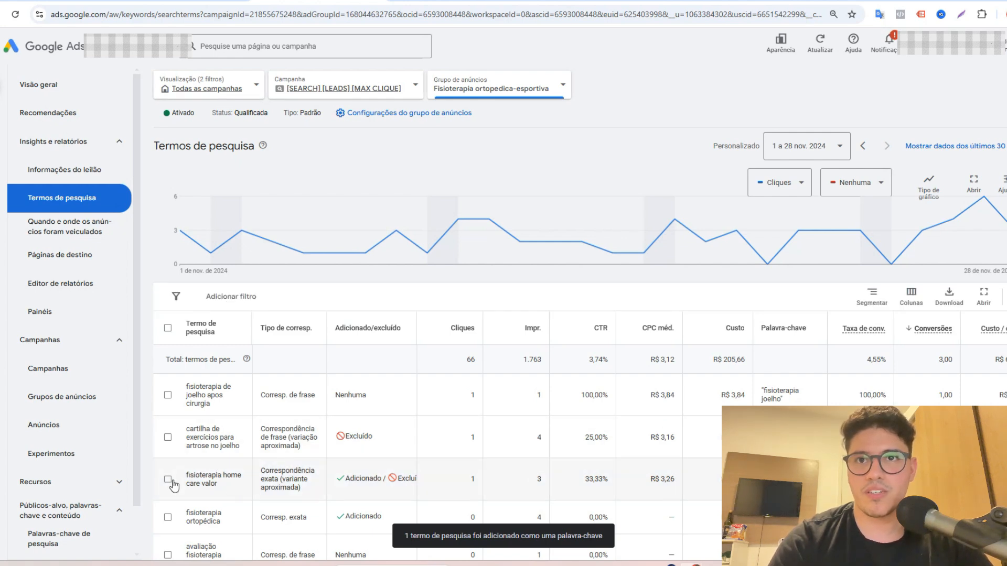
{"action": "scroll", "coordinate": [173, 486], "scroll_direction": "down", "scroll_amount": 1}
{"action": "left_click", "coordinate": [168, 339]}
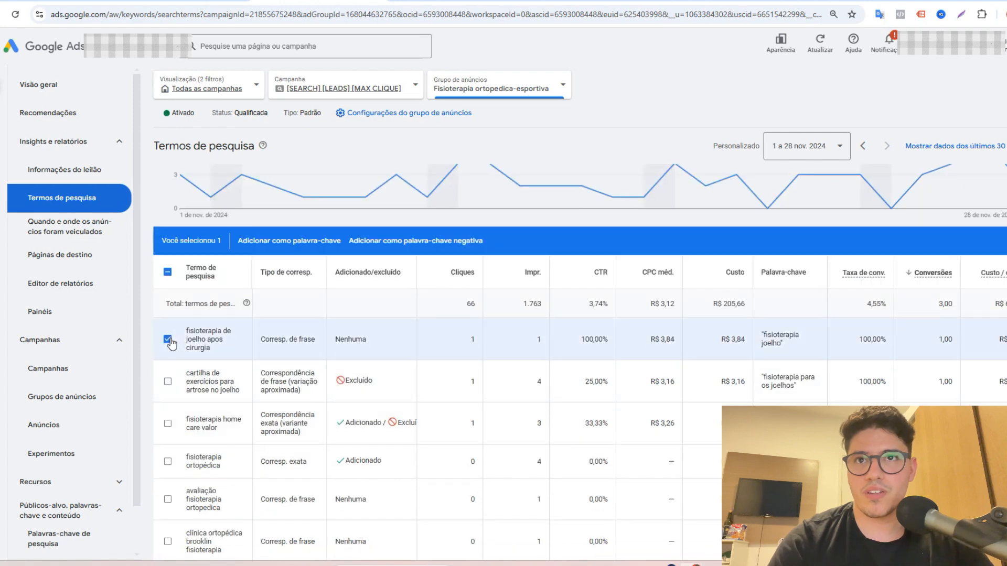
{"action": "left_click", "coordinate": [168, 339]}
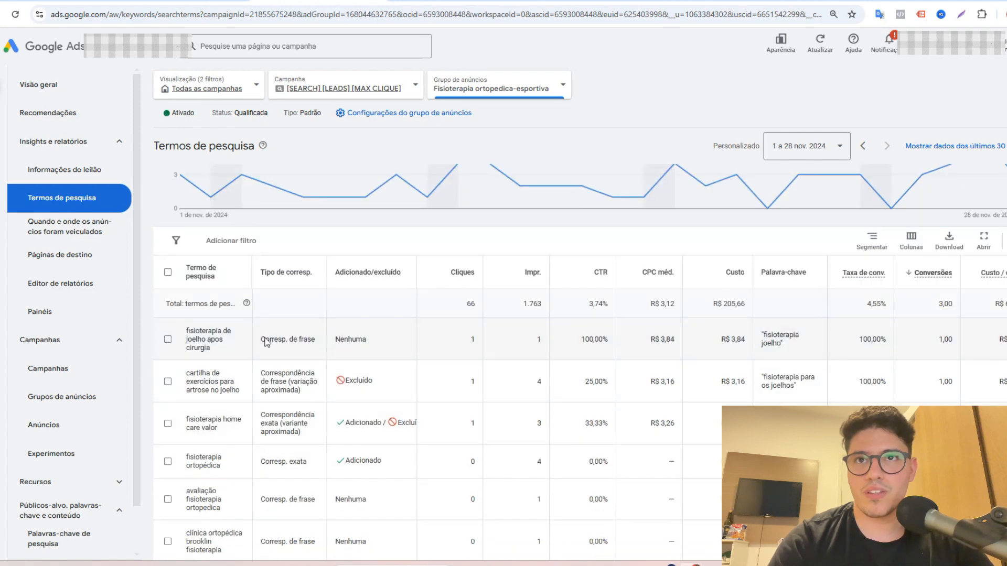
Check the match type of the search term "fisioterapia de joelho apos cirurgia" in the report, leaving no term selected
{"action": "left_click", "coordinate": [168, 340]}
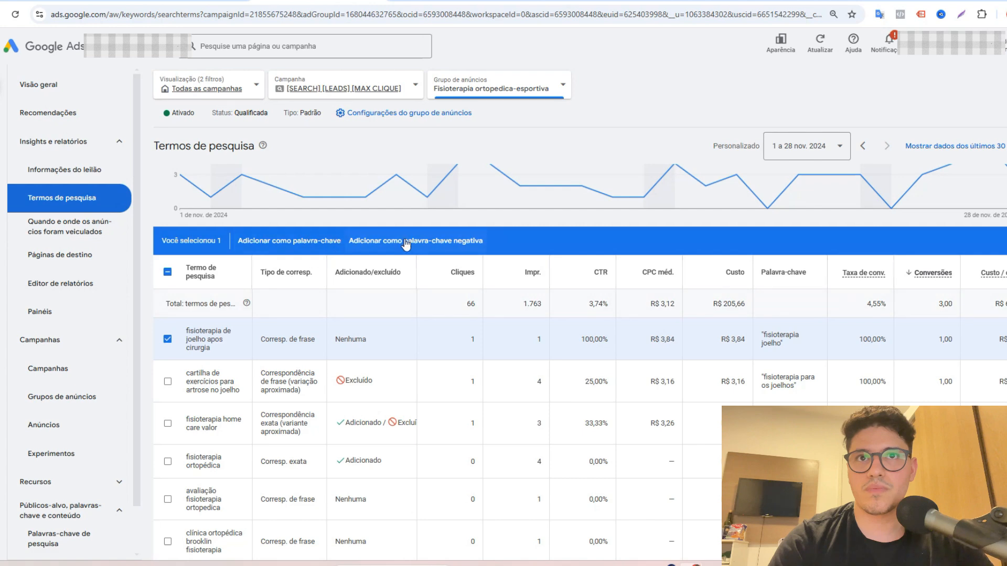
{"action": "key", "text": "Escape"}
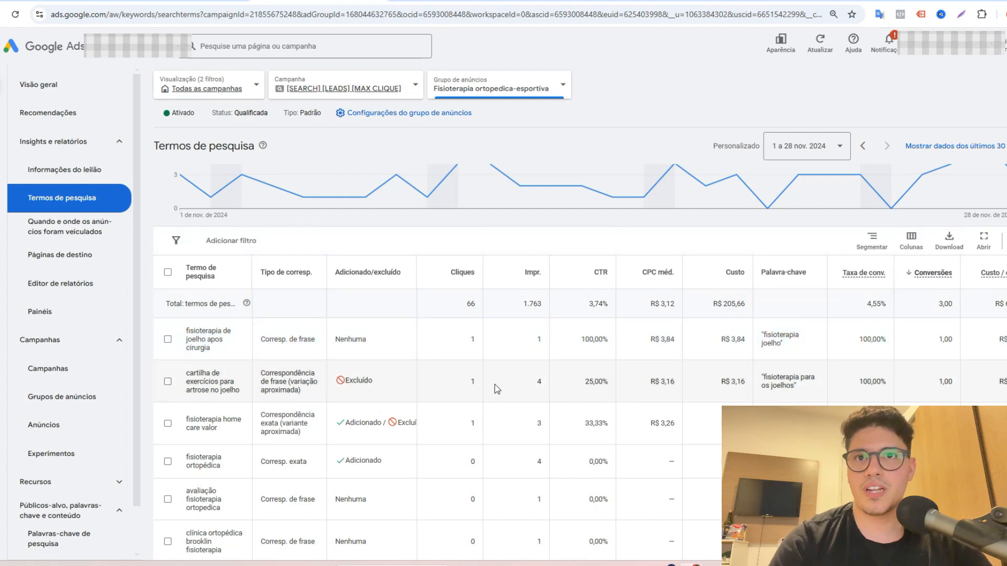
{"action": "scroll", "coordinate": [206, 451], "scroll_direction": "down", "scroll_amount": 2}
{"action": "scroll", "coordinate": [206, 451], "scroll_direction": "up", "scroll_amount": 2}
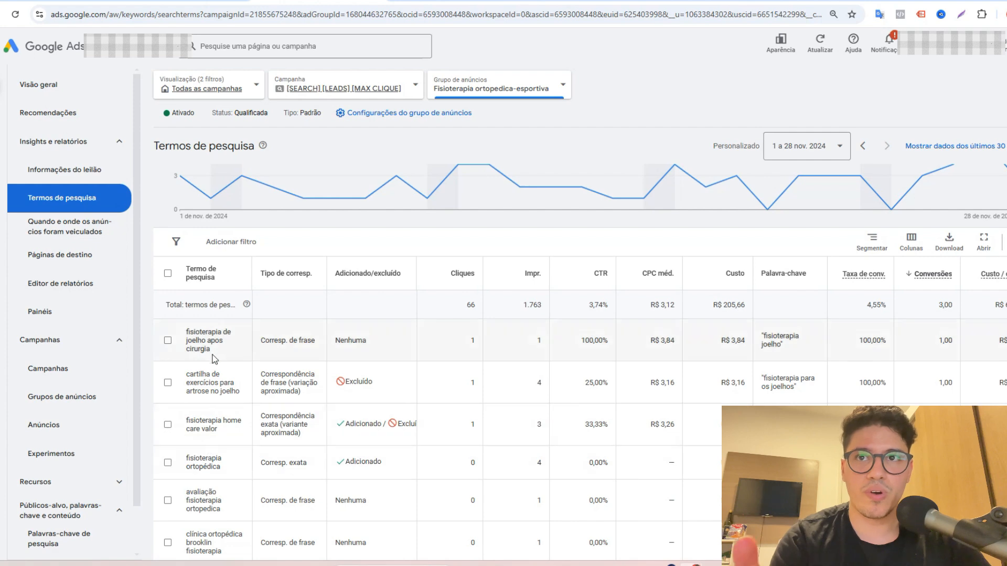
{"action": "left_click_drag", "start_coordinate": [321, 341], "coordinate": [259, 349]}
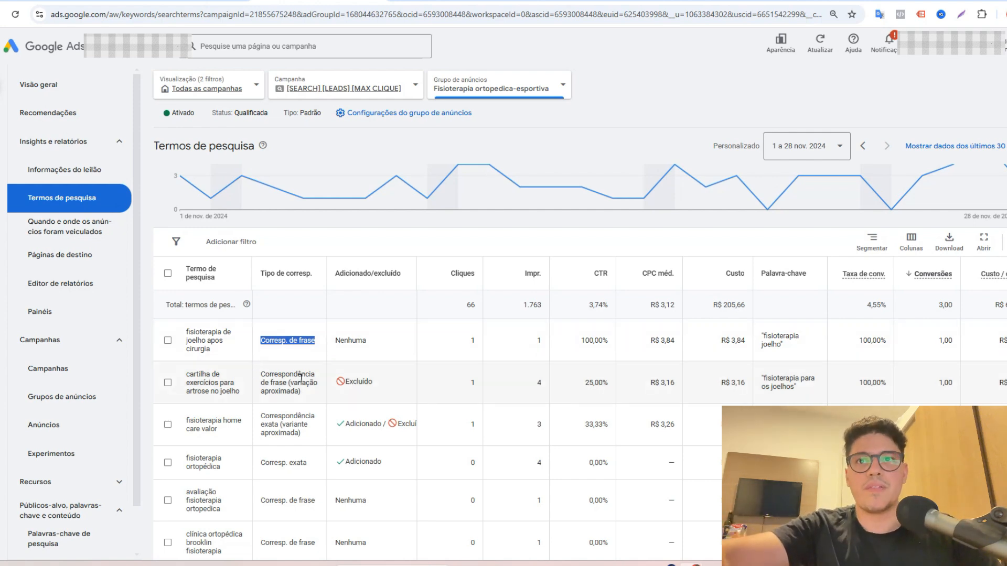
{"action": "left_click", "coordinate": [301, 342]}
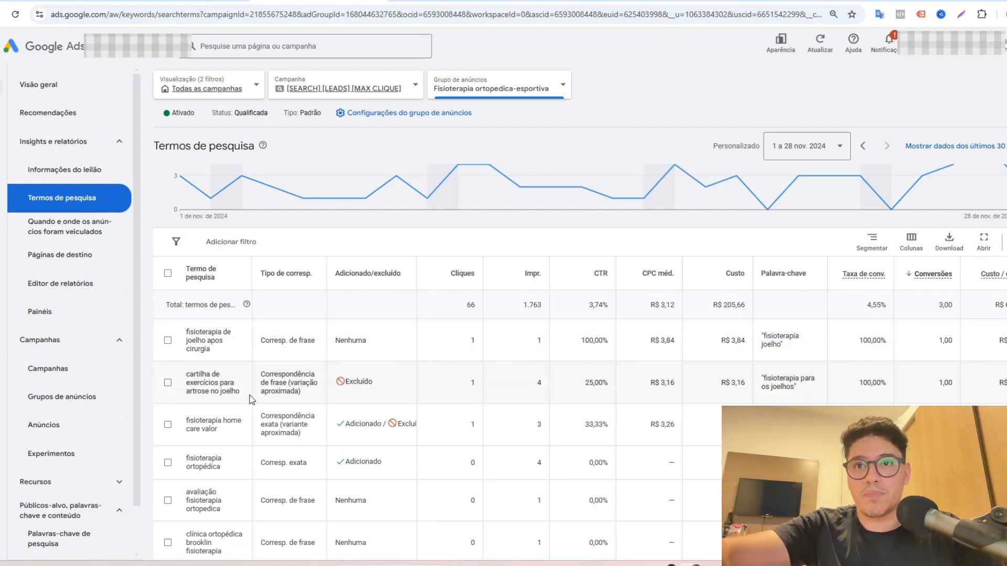
{"action": "left_click_drag", "start_coordinate": [242, 395], "coordinate": [185, 379]}
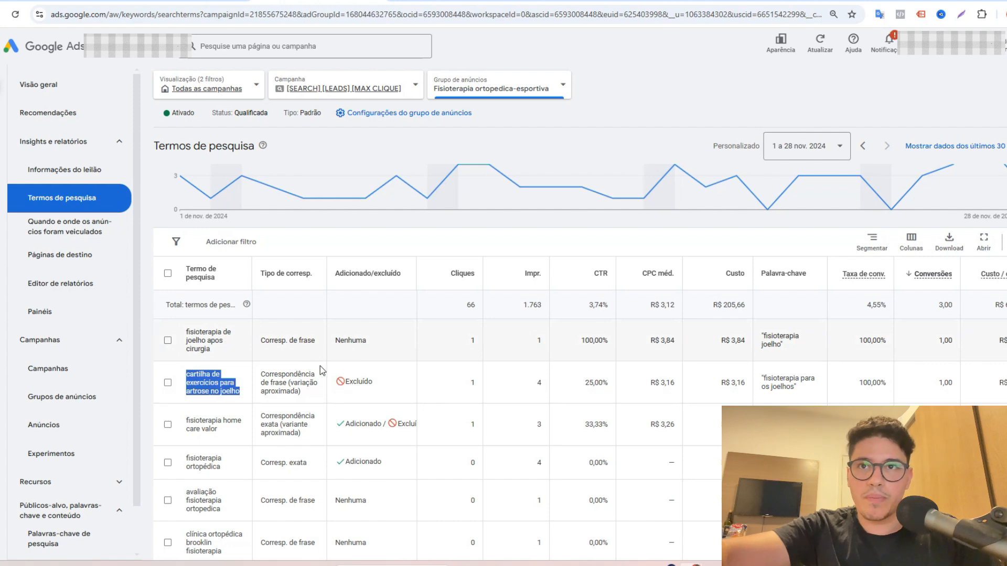
{"action": "left_click", "coordinate": [168, 382]}
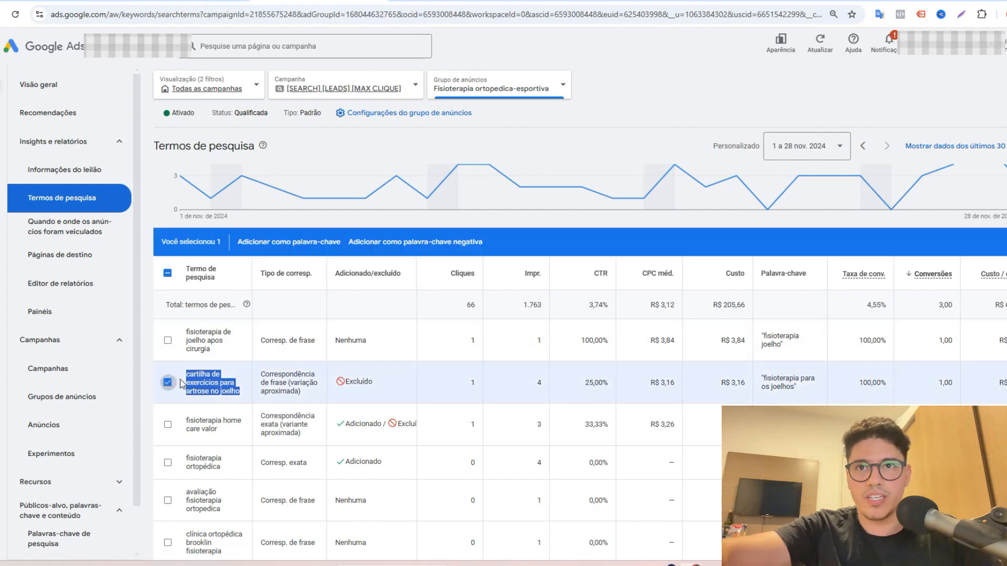
{"action": "left_click", "coordinate": [415, 245]}
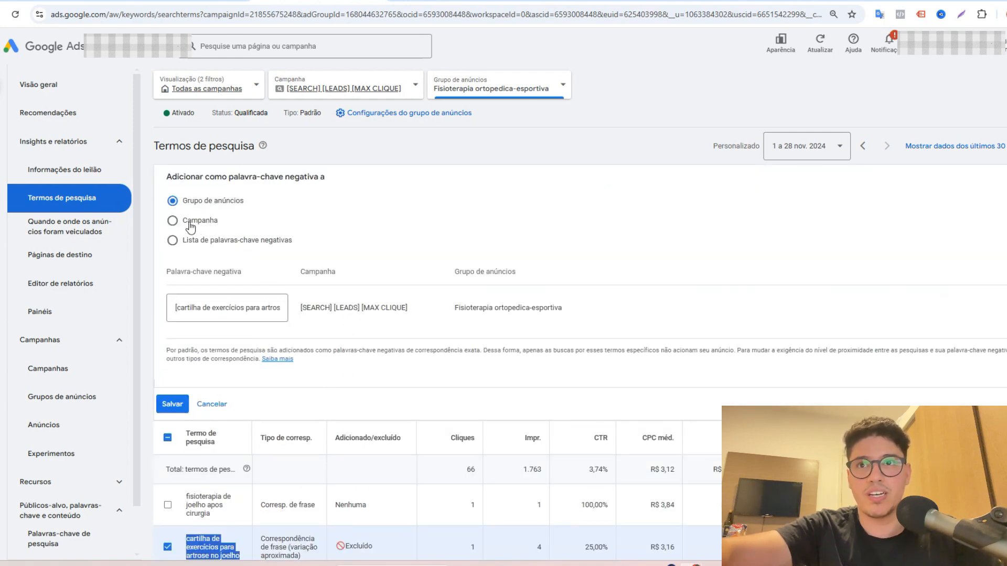
{"action": "left_click", "coordinate": [190, 223]}
{"action": "left_click", "coordinate": [205, 241]}
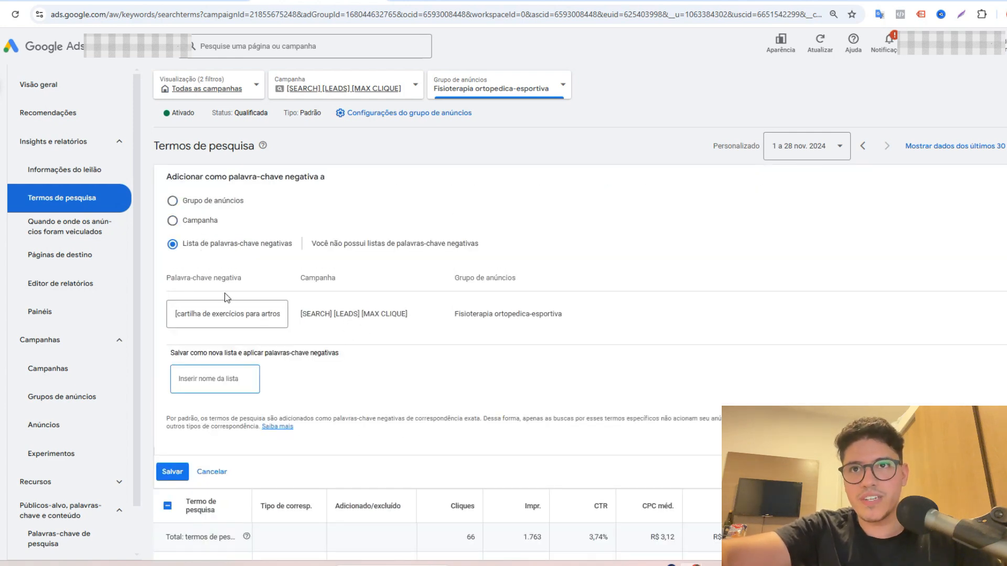
{"action": "left_click", "coordinate": [203, 223]}
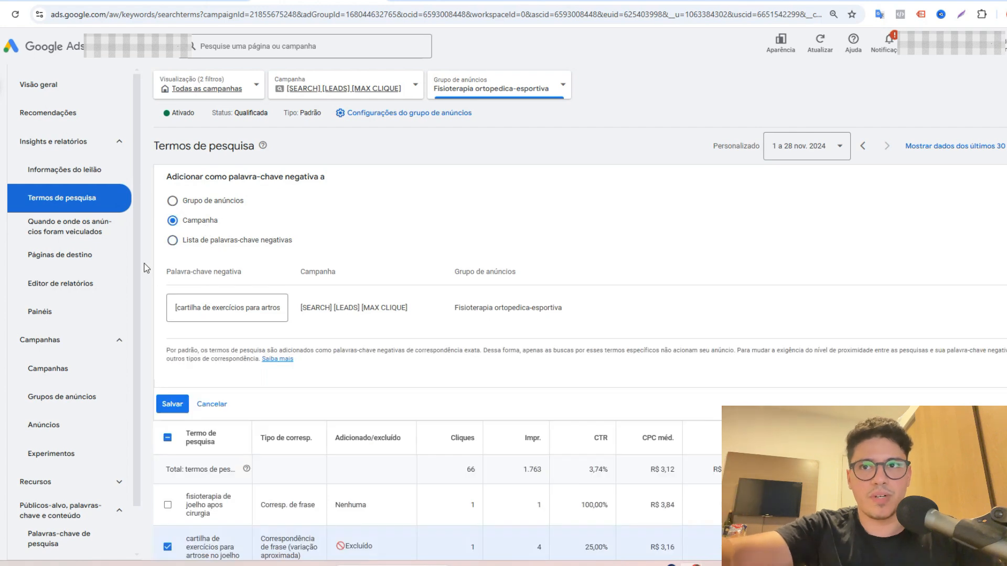
{"action": "left_click", "coordinate": [210, 404]}
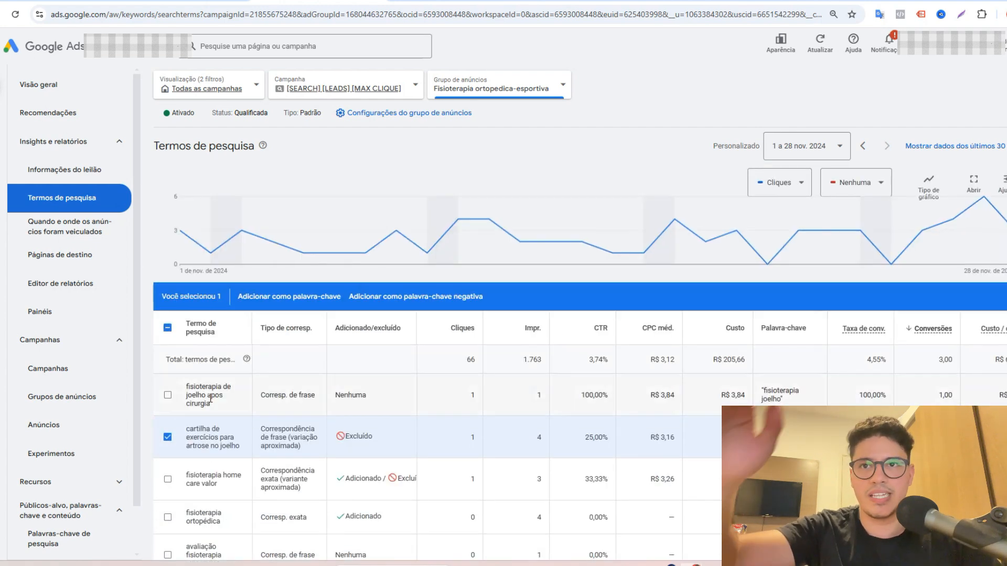
{"action": "left_click", "coordinate": [168, 437]}
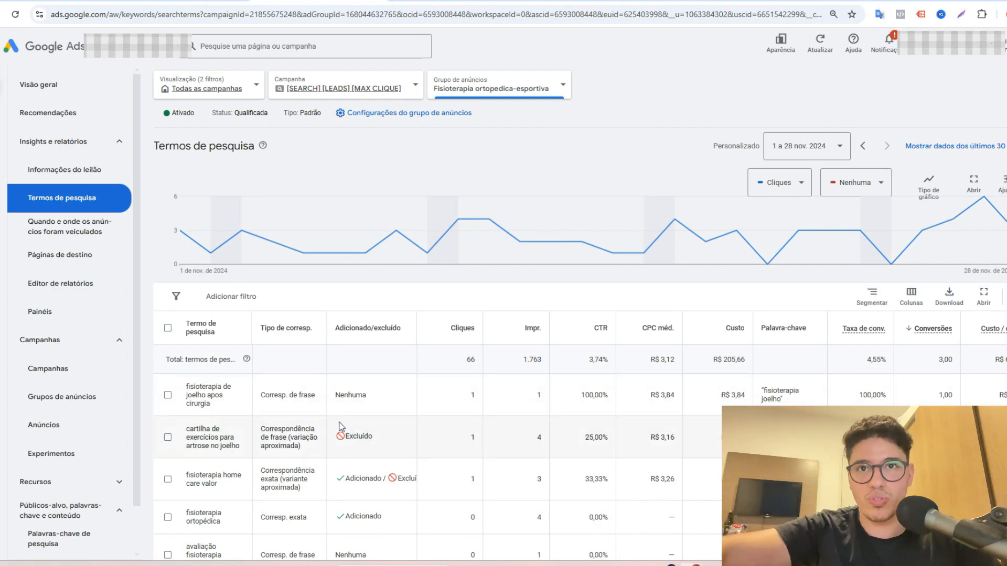
Examine the added/excluded status of "cartilha de exercícios para artrose no joelho" and compare the conversions of the top search terms
{"action": "left_click_drag", "start_coordinate": [382, 435], "coordinate": [334, 433]}
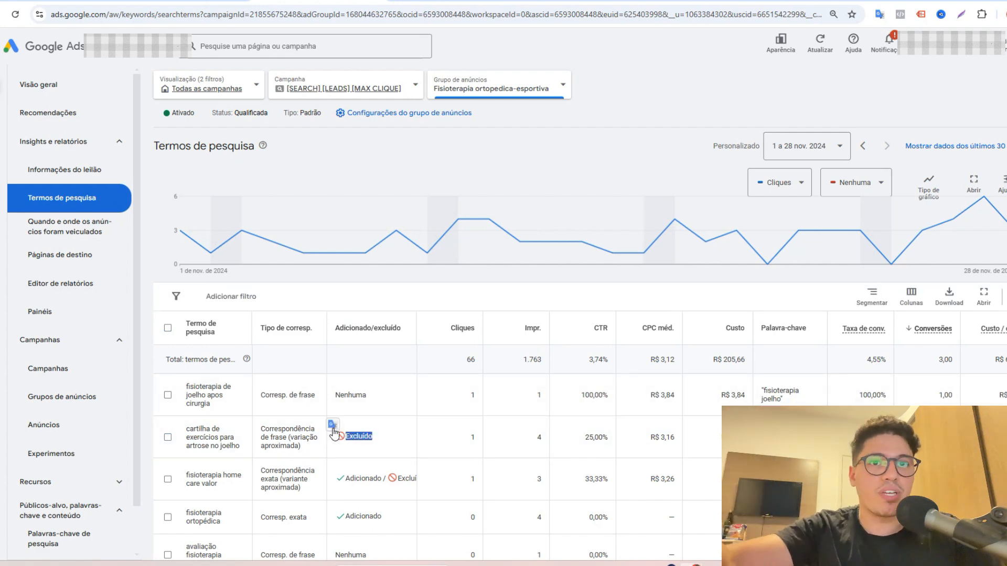
{"action": "left_click", "coordinate": [393, 446]}
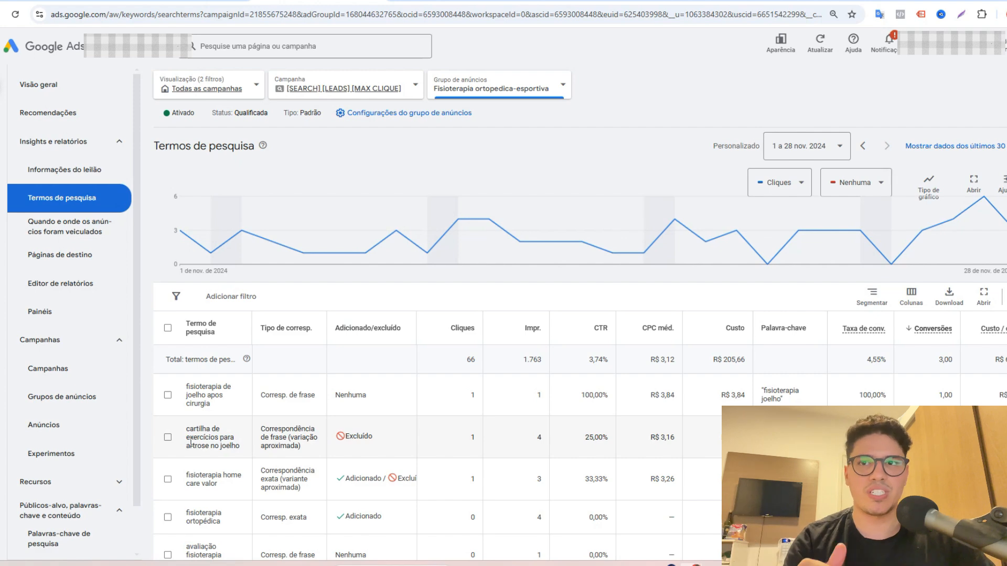
{"action": "left_click_drag", "start_coordinate": [187, 429], "coordinate": [248, 448]}
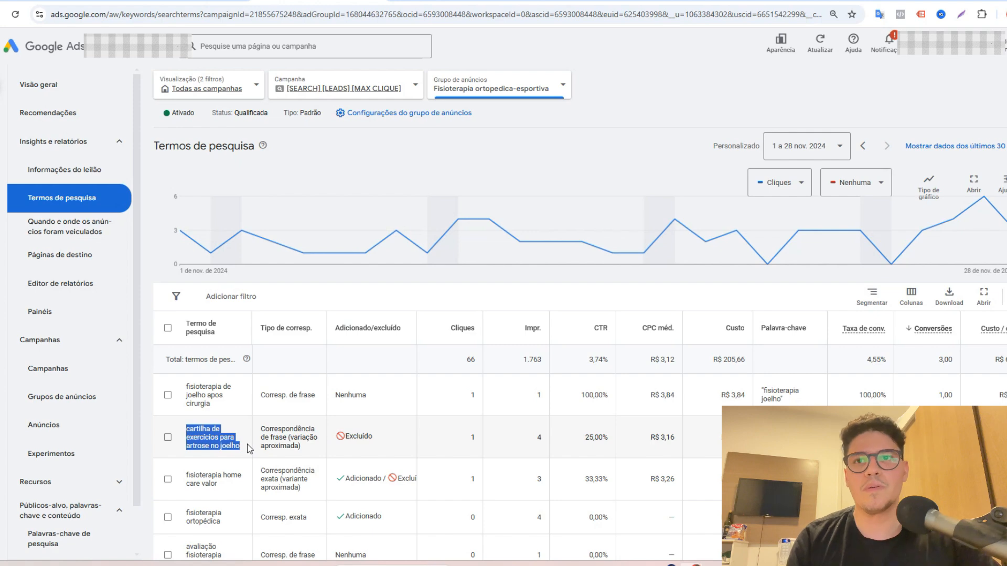
{"action": "scroll", "coordinate": [272, 408], "scroll_direction": "down", "scroll_amount": 2}
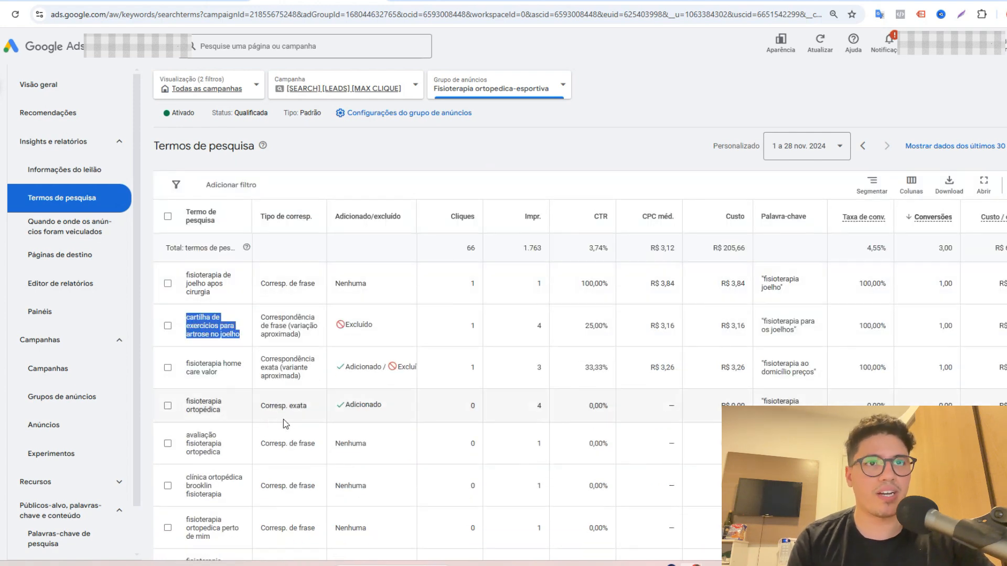
{"action": "left_click", "coordinate": [188, 326]}
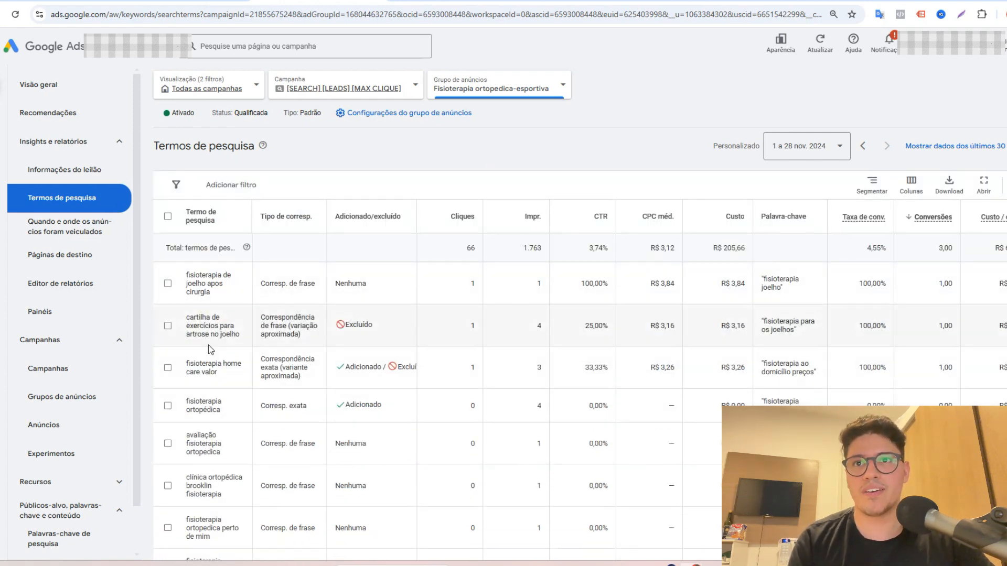
{"action": "scroll", "coordinate": [188, 327], "scroll_direction": "up", "scroll_amount": 1}
{"action": "left_click_drag", "start_coordinate": [188, 328], "coordinate": [224, 354]}
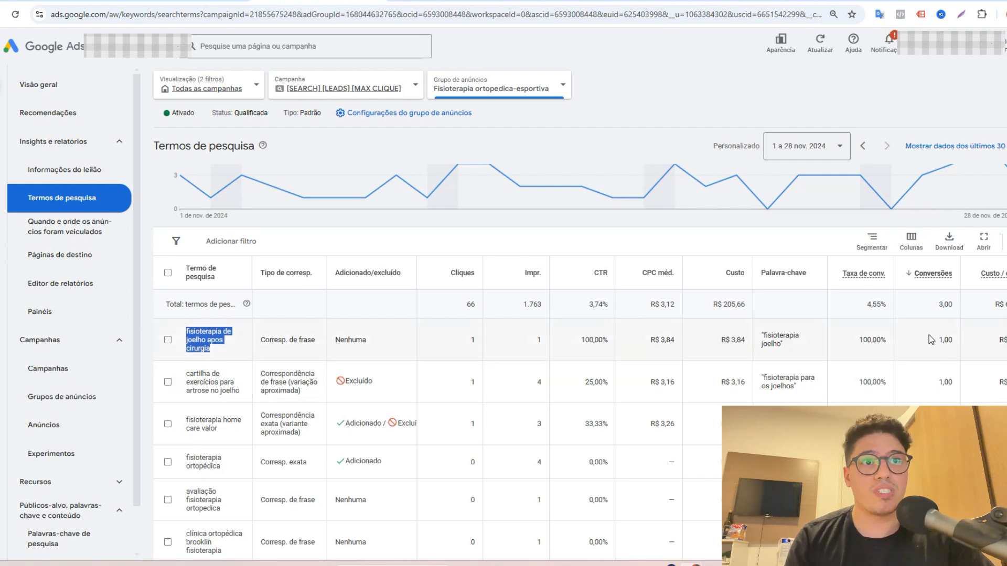
{"action": "left_click_drag", "start_coordinate": [936, 340], "coordinate": [913, 461]}
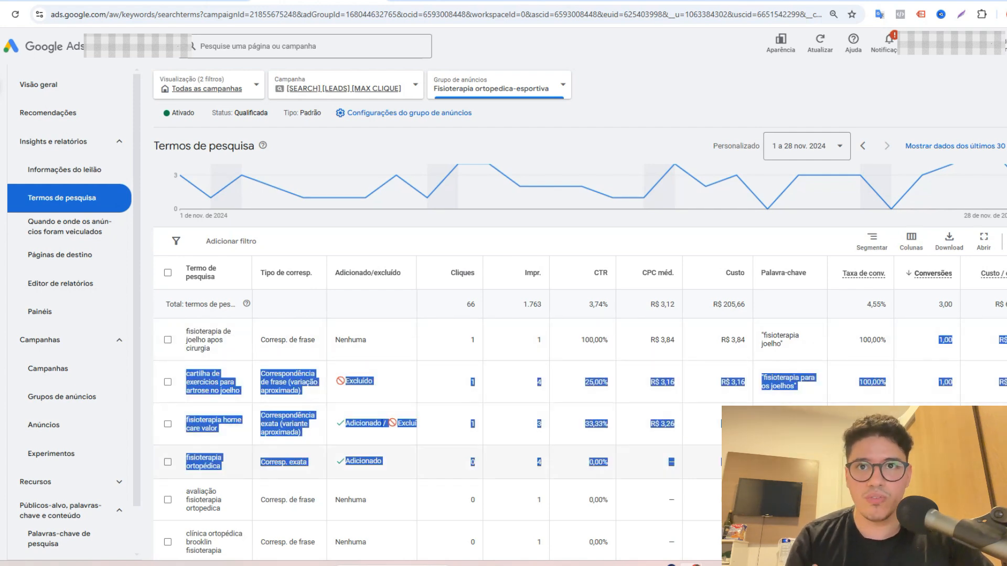
{"action": "left_click", "coordinate": [939, 383]}
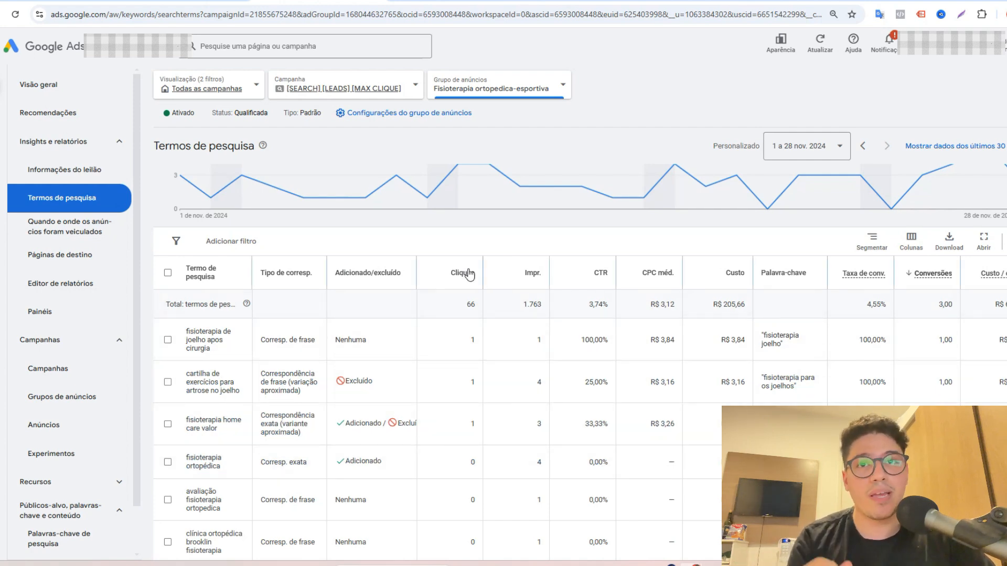
Sort the search terms by clicks, highest first, and examine the excluded terms "cob fisioterapia", "ina fisioterapia" and "fisio home franco da rocha"
{"action": "mouse_move", "coordinate": [467, 273]}
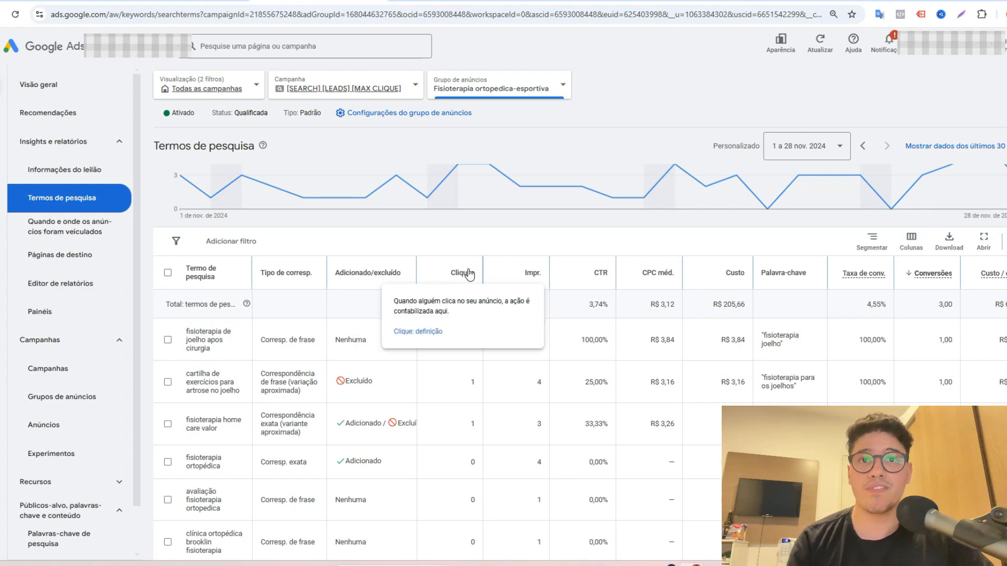
{"action": "left_click", "coordinate": [468, 274]}
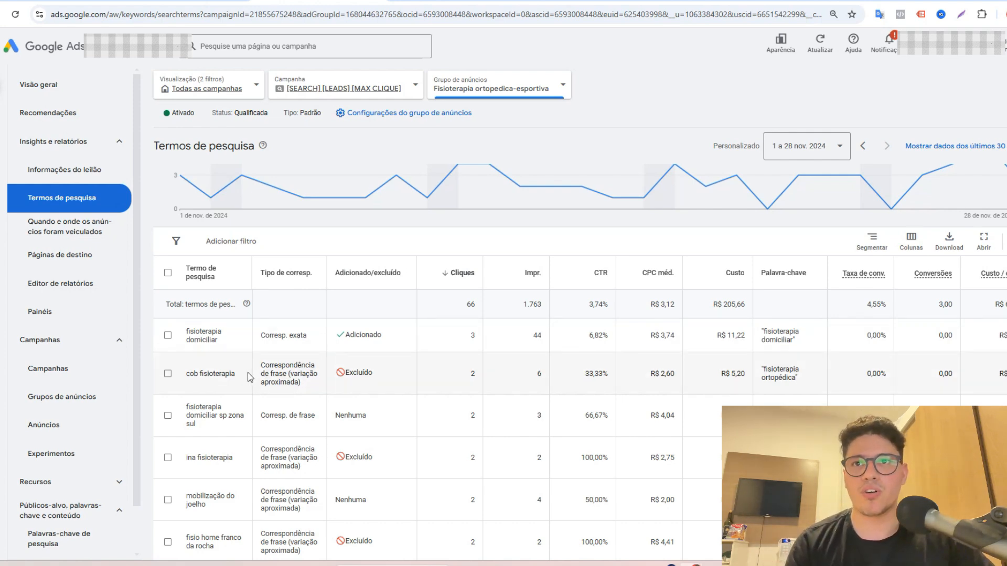
{"action": "left_click_drag", "start_coordinate": [248, 372], "coordinate": [182, 375]}
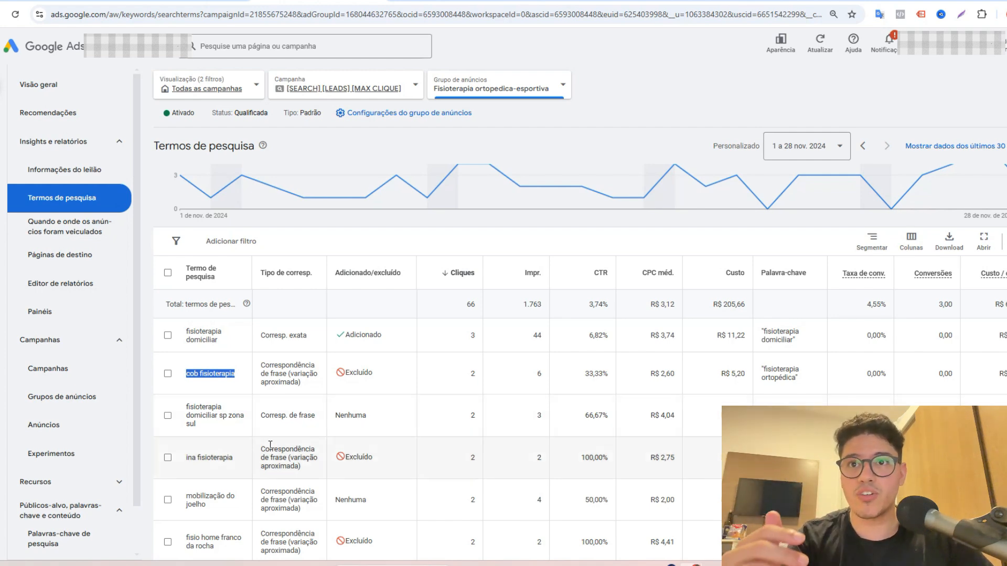
{"action": "left_click_drag", "start_coordinate": [250, 451], "coordinate": [185, 458]}
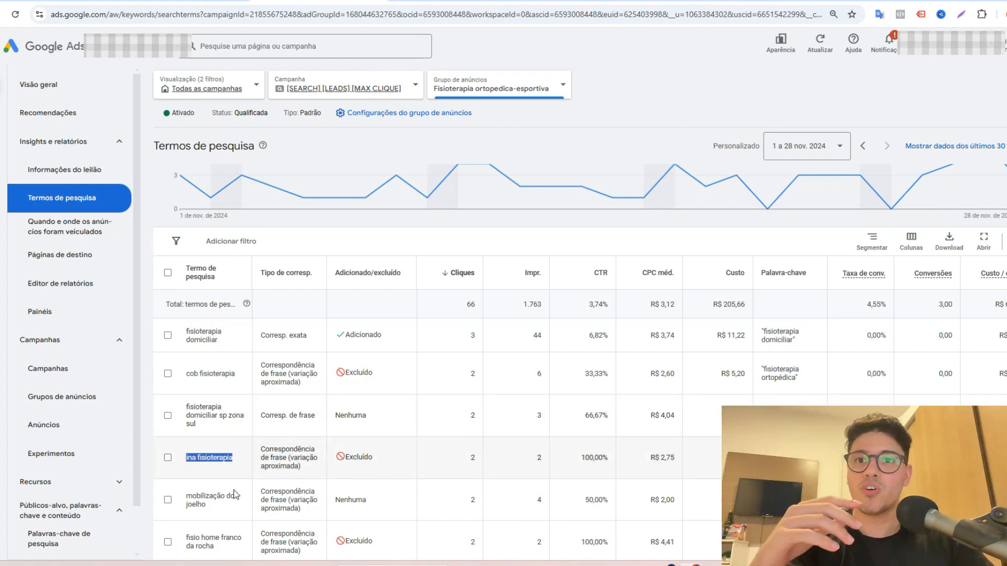
{"action": "left_click", "coordinate": [216, 550]}
{"action": "left_click_drag", "start_coordinate": [217, 550], "coordinate": [187, 536]}
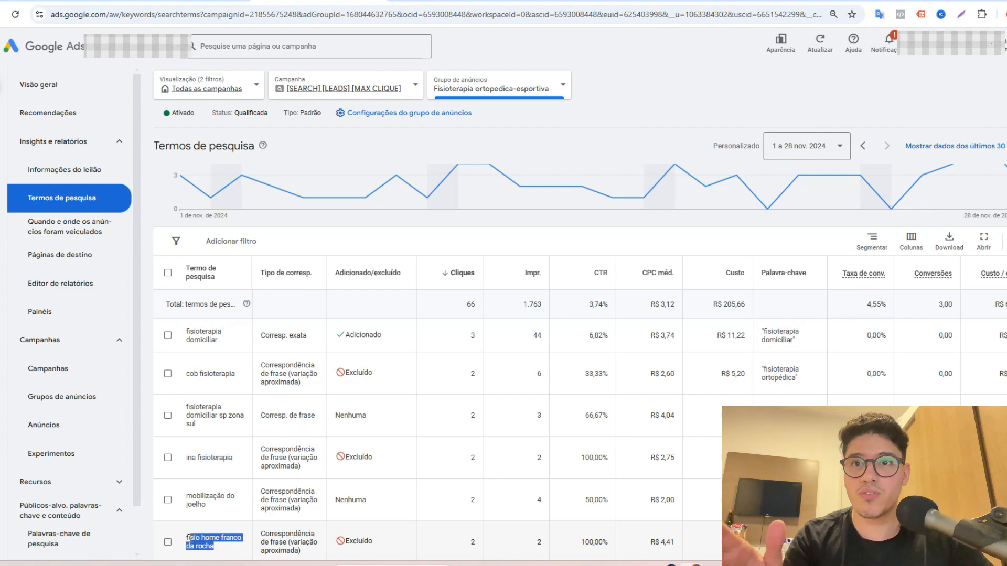
{"action": "left_click", "coordinate": [335, 546]}
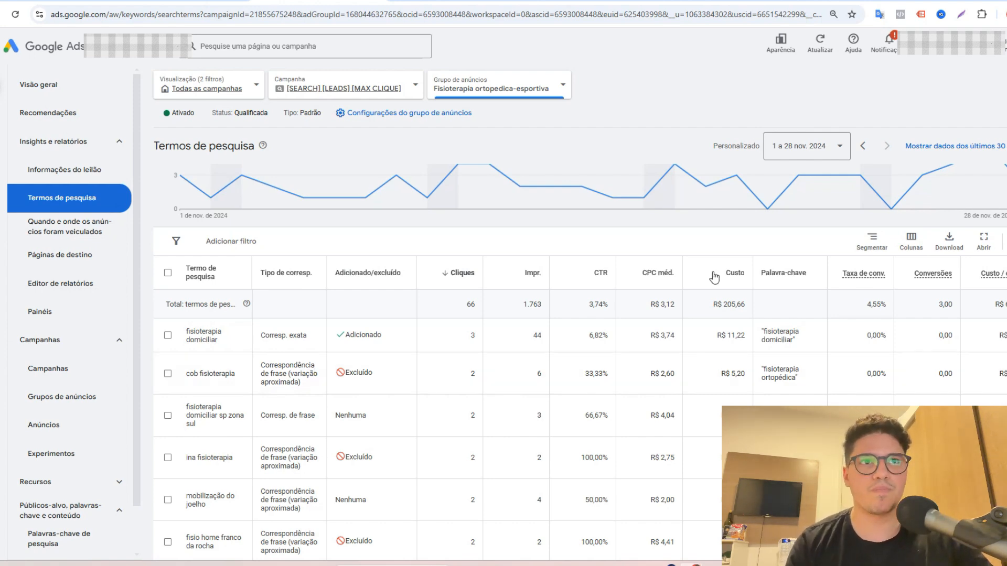
Sort the search terms by conversions, highest first, and compare "fisioterapia de joelho apos cirurgia" with the keyword that triggered it
{"action": "left_click", "coordinate": [917, 266]}
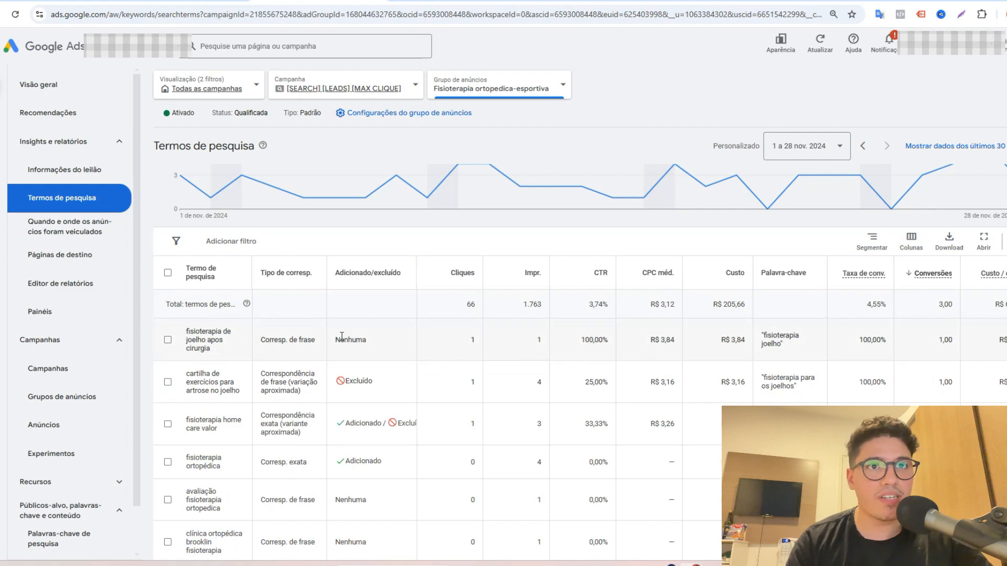
{"action": "left_click_drag", "start_coordinate": [782, 346], "coordinate": [761, 334]}
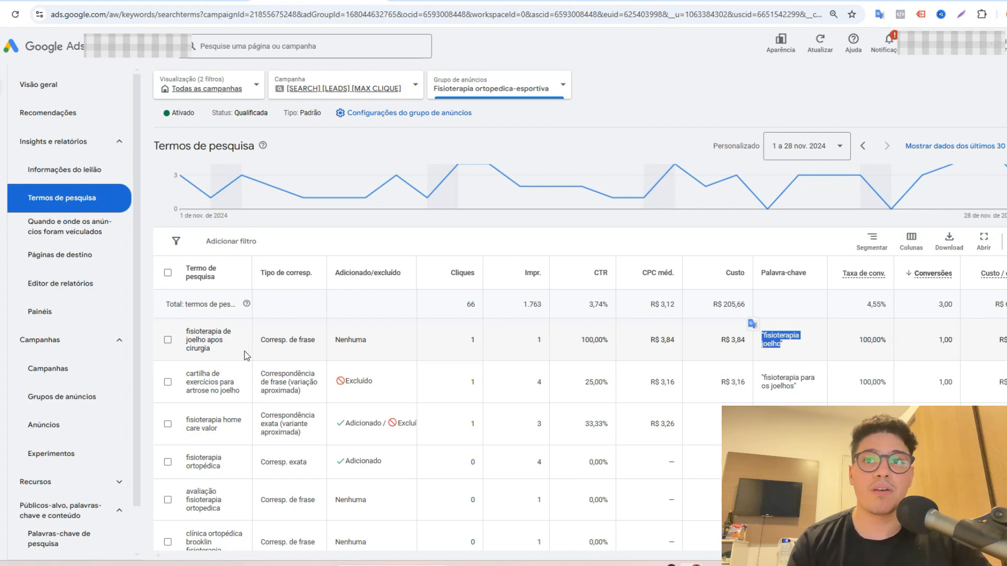
{"action": "left_click", "coordinate": [223, 357]}
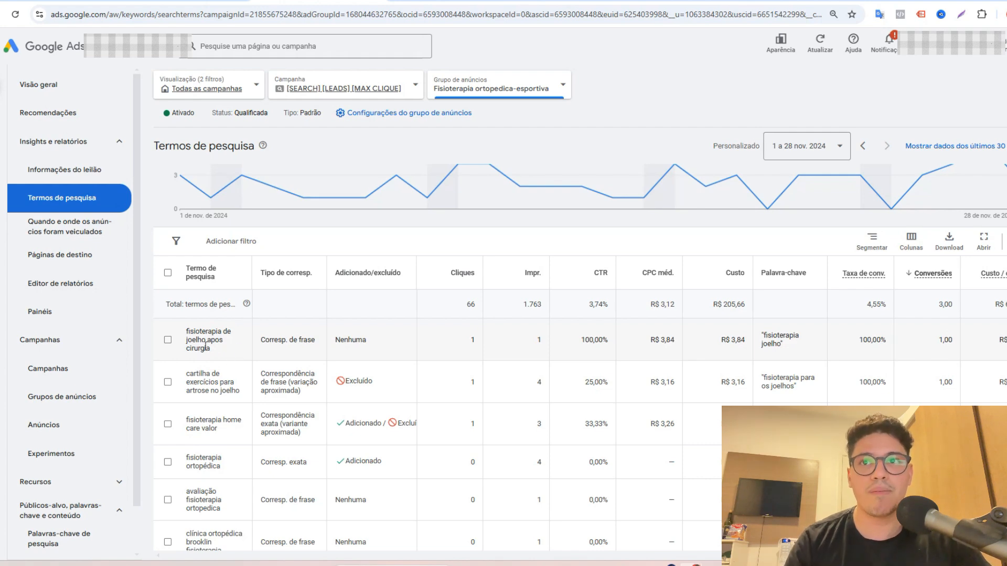
{"action": "left_click_drag", "start_coordinate": [224, 352], "coordinate": [184, 338]}
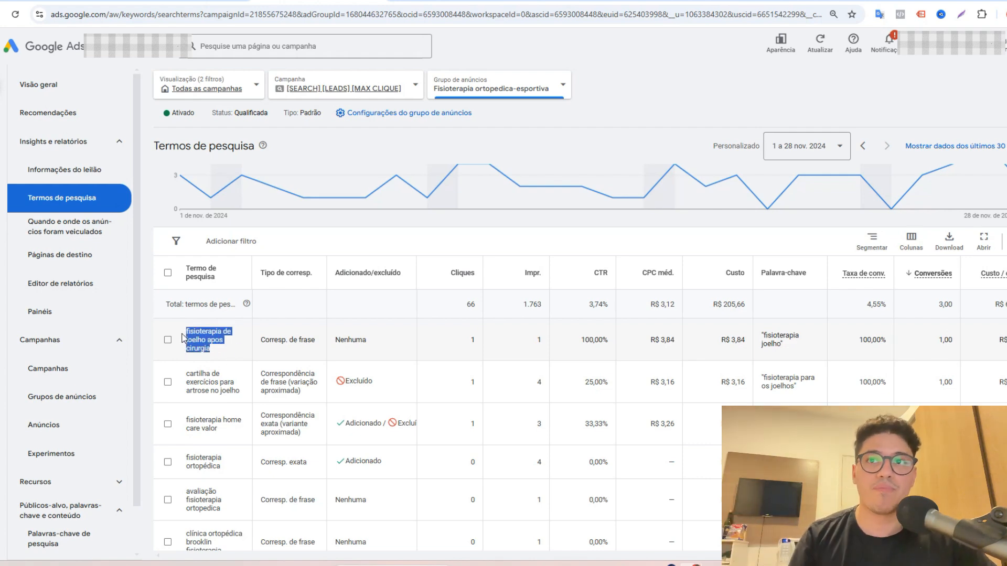
{"action": "left_click", "coordinate": [221, 346]}
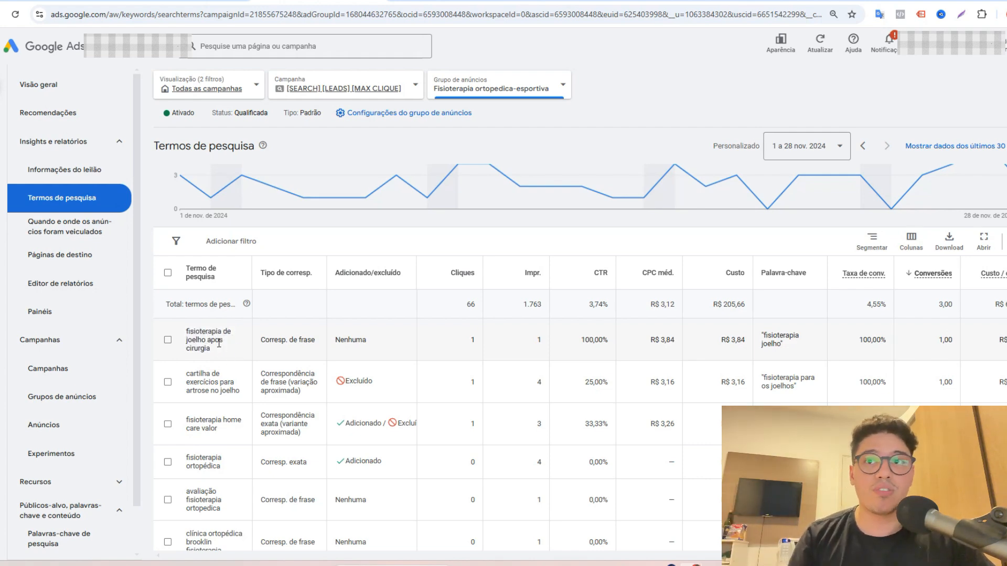
{"action": "left_click_drag", "start_coordinate": [762, 336], "coordinate": [801, 347]}
{"action": "left_click", "coordinate": [766, 341]}
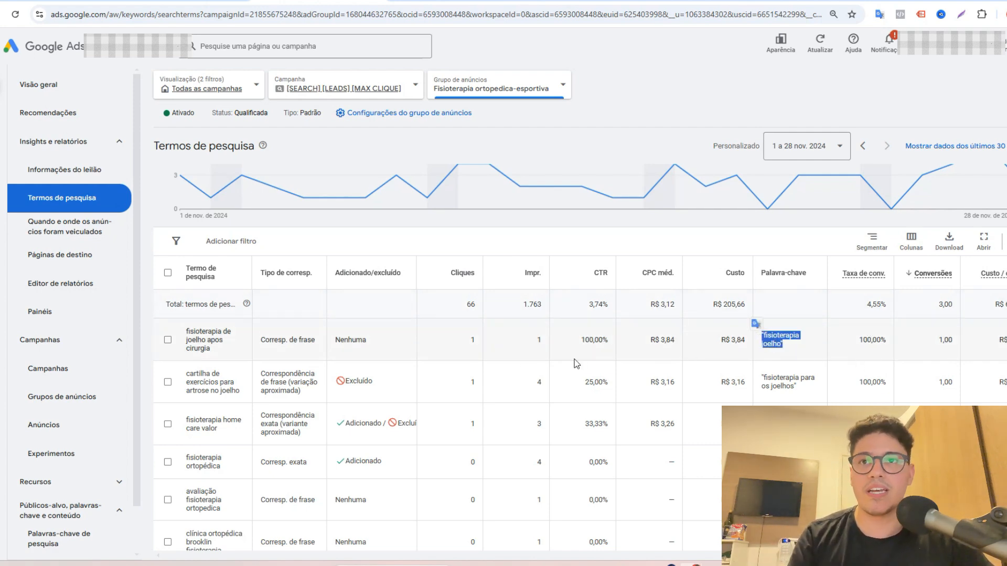